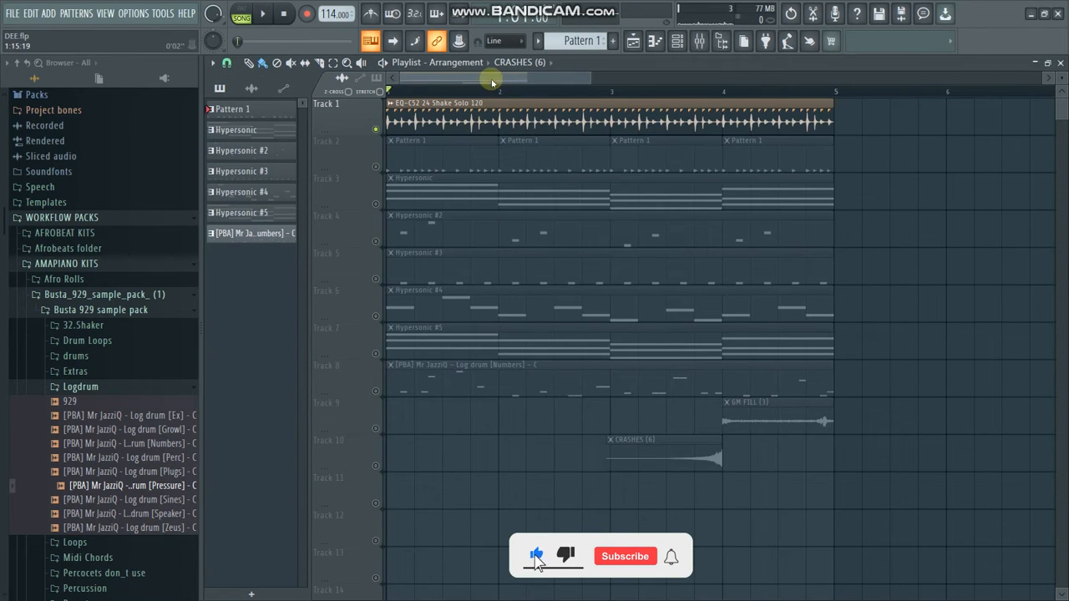
Play the arrangement with only the shaker loop on Track 1 enabled, and stop playback
key(space)
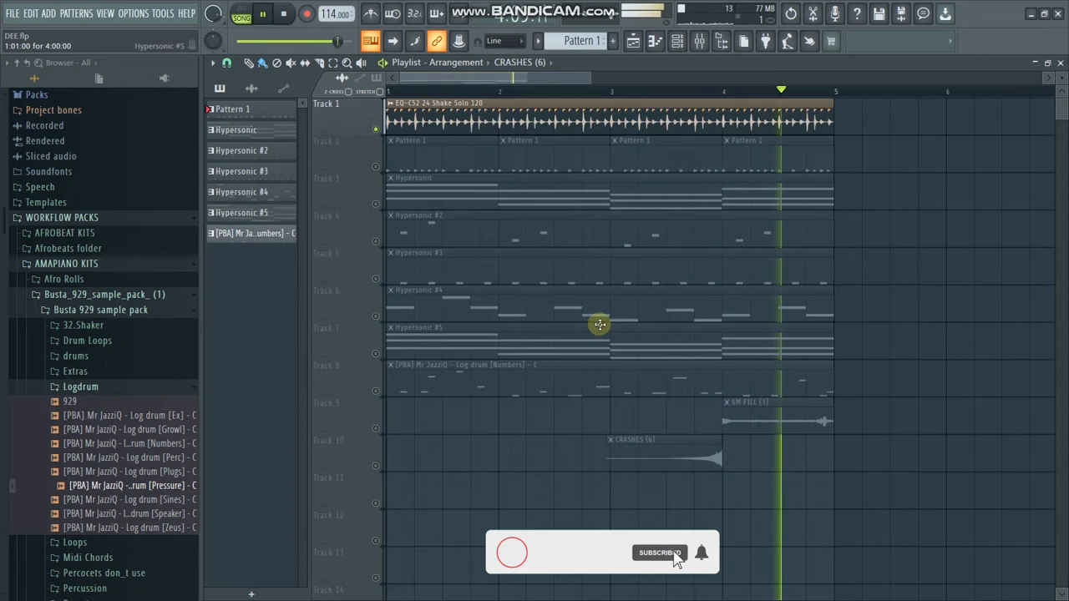
key(space)
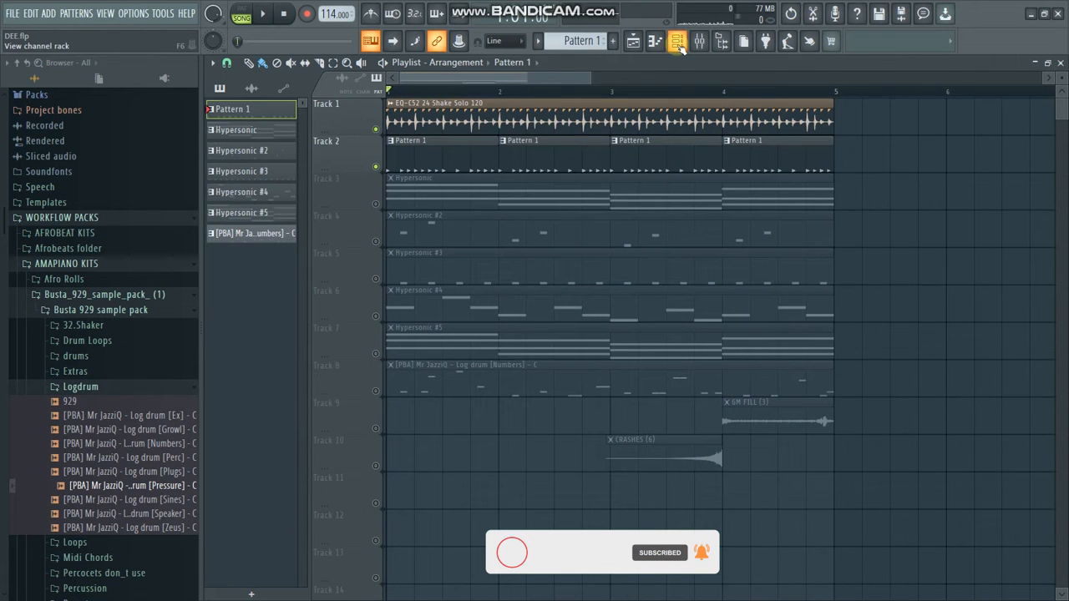
Open the channel rack for Pattern 1 and switch playback from song to pattern mode
click(677, 42)
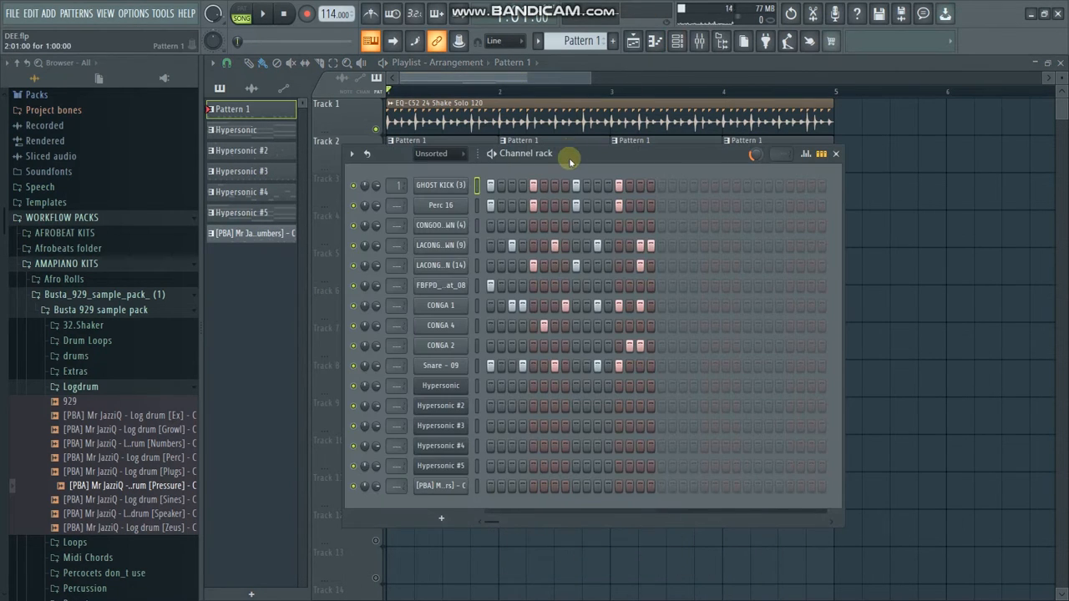
drag(573, 149, 573, 147)
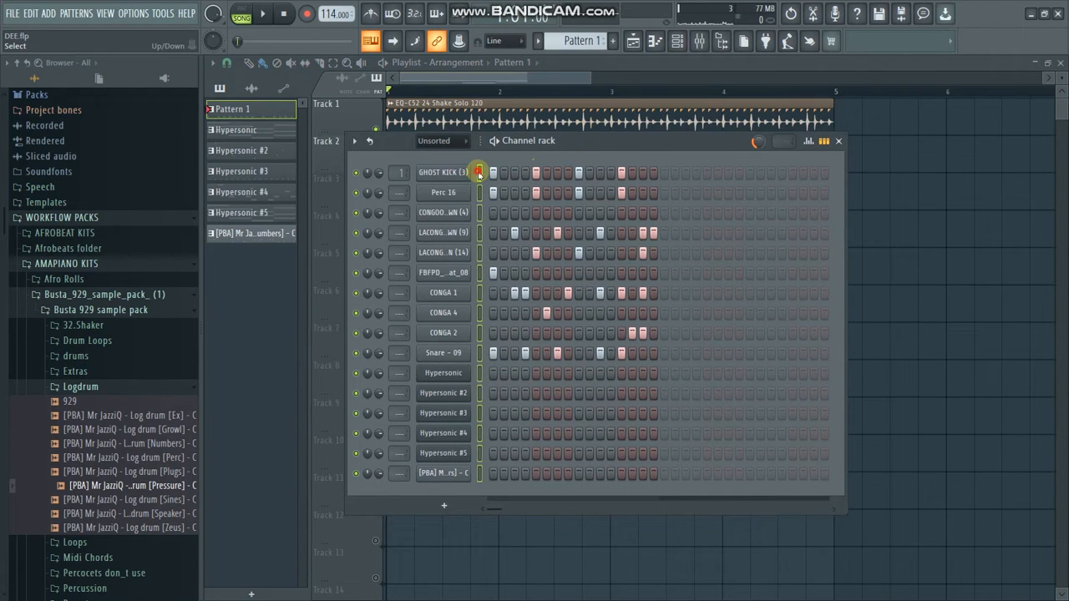
click(241, 13)
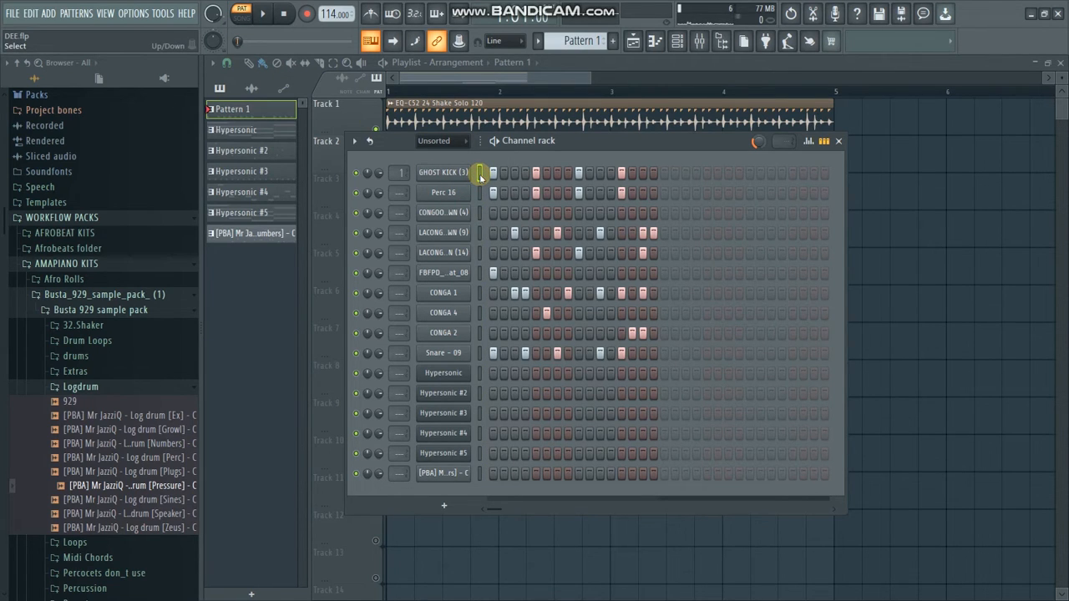
Audition the GHOST KICK (3) sound, solo its channel, and listen to its steps in Pattern 1
key(q)
key(q)
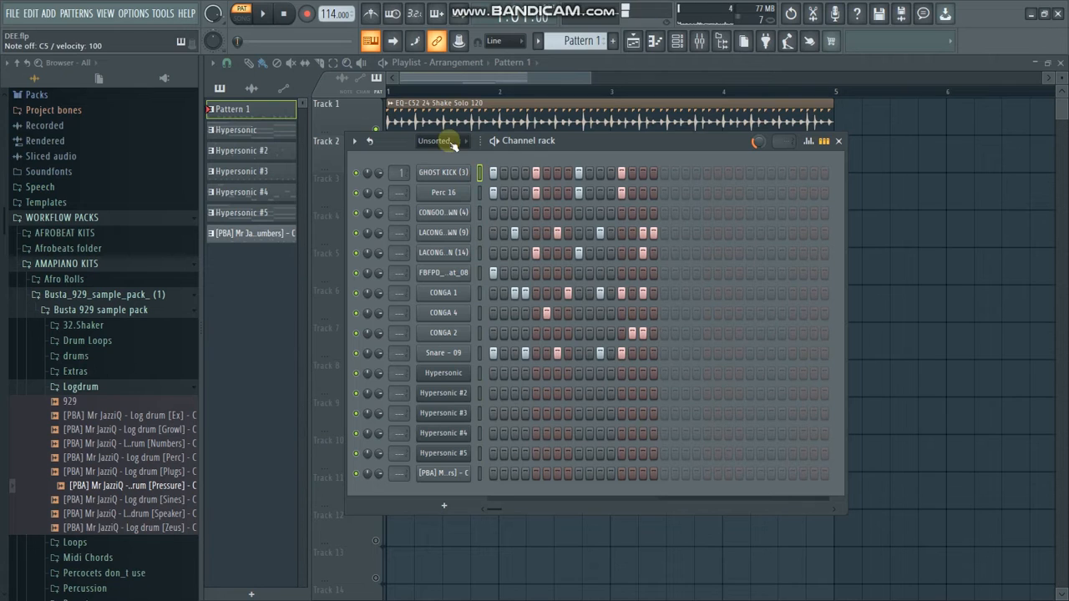
click(265, 15)
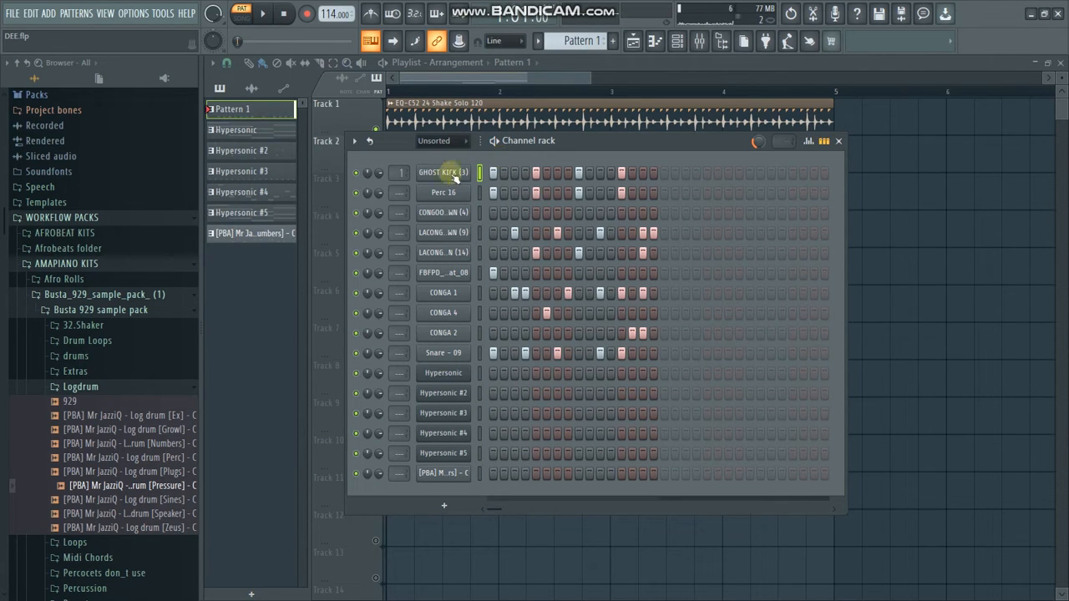
right_click(357, 174)
click(376, 182)
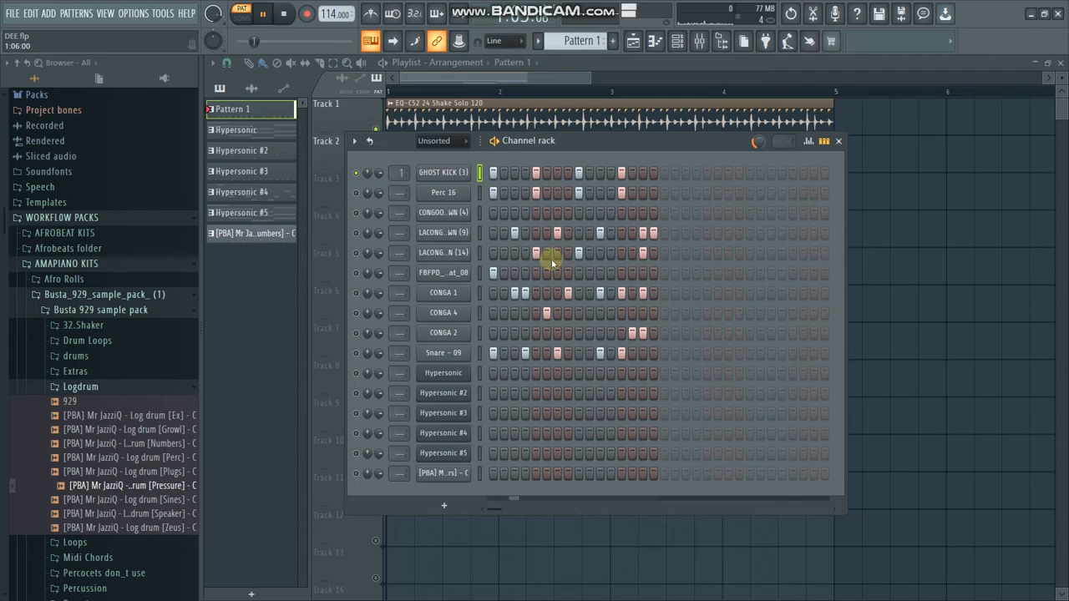
key(space)
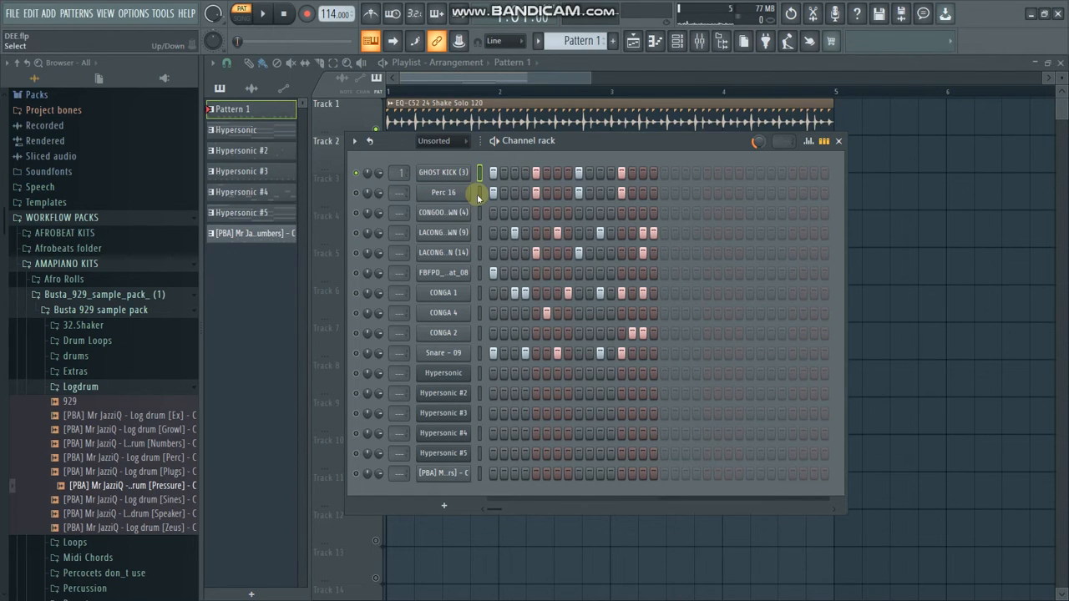
Unmute the Perc 16 channel and play the pattern with it added to the ghost kick
click(357, 194)
click(447, 197)
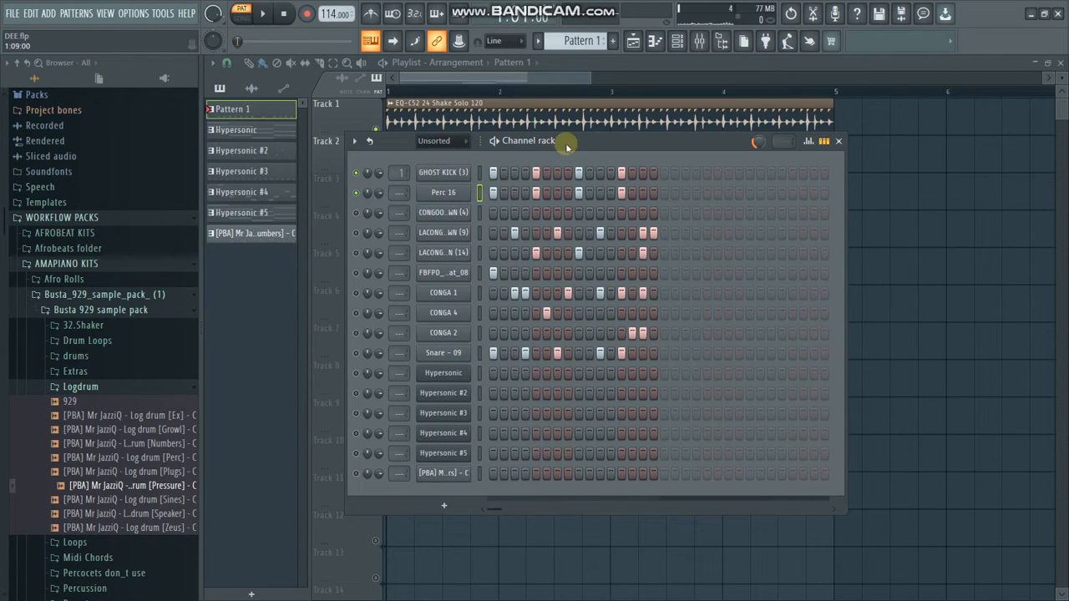
key(space)
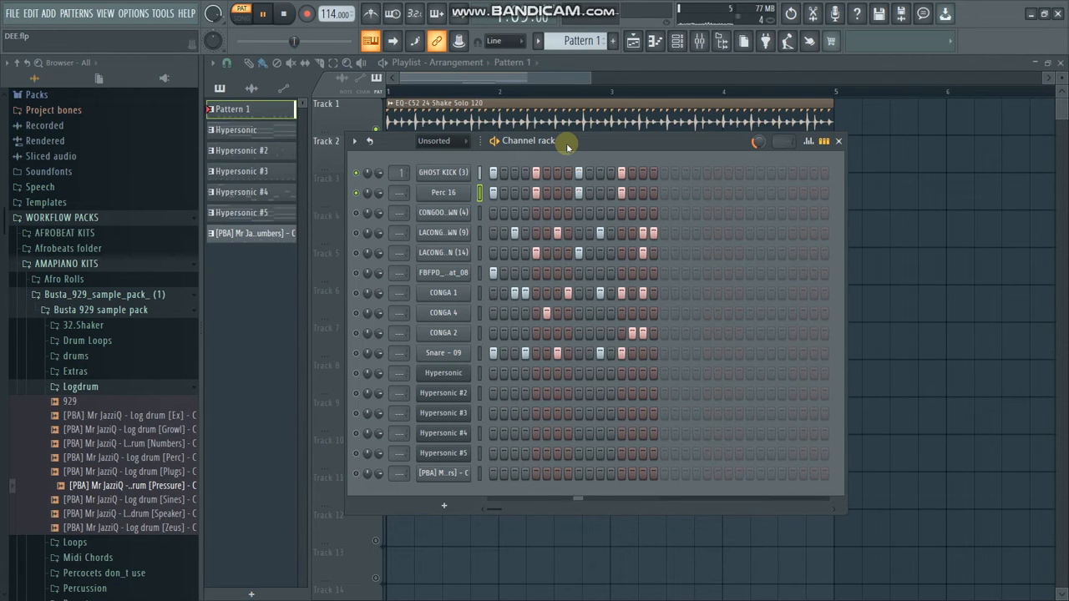
key(space)
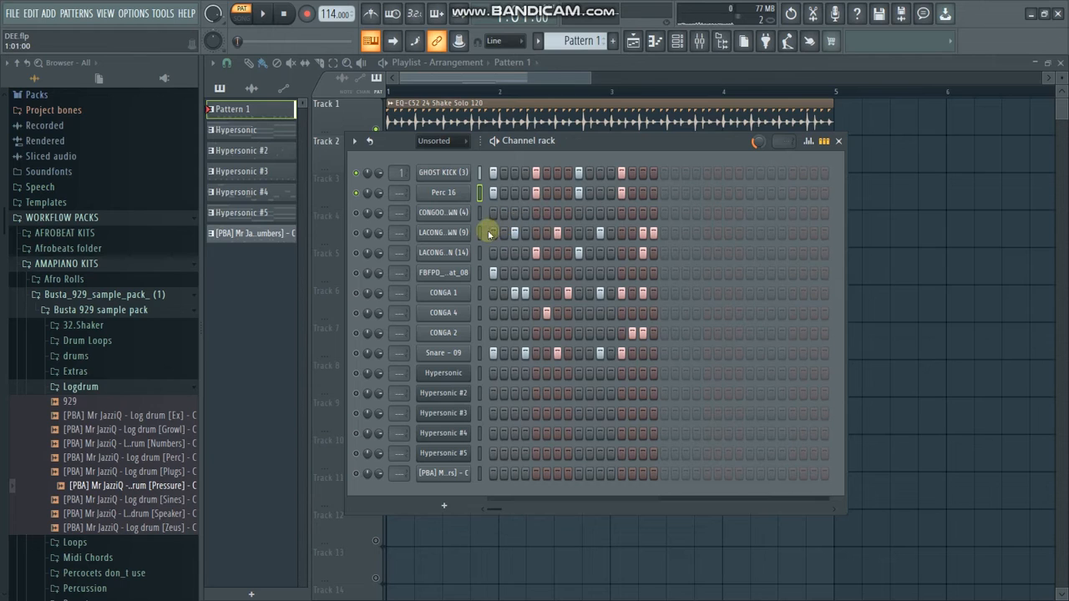
Unmute the LACONG...WN (9) channel, audition its sound, and play the pattern with it included
click(356, 233)
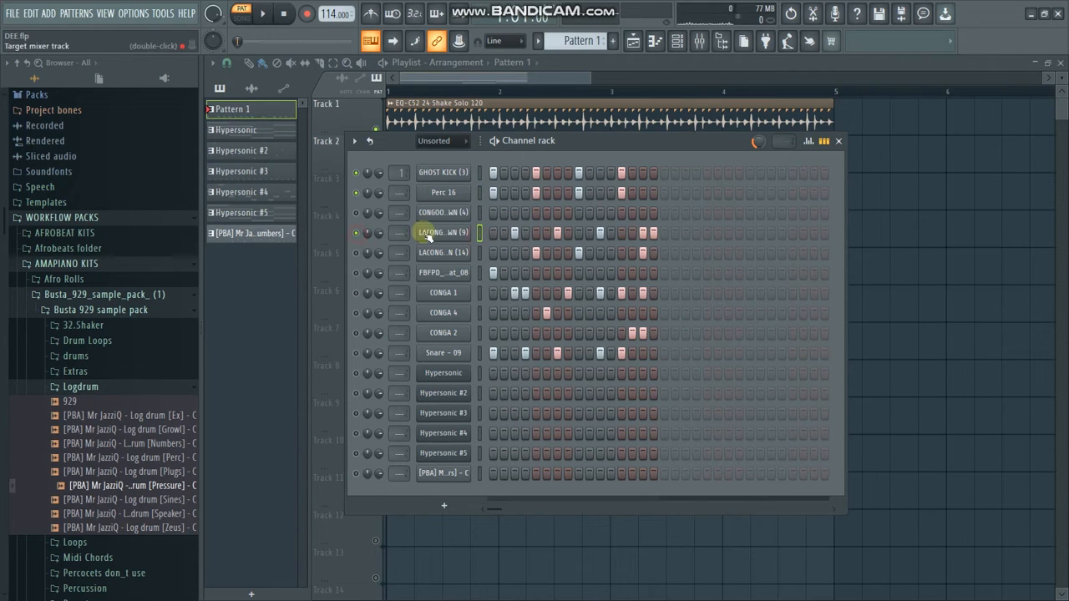
key(z)
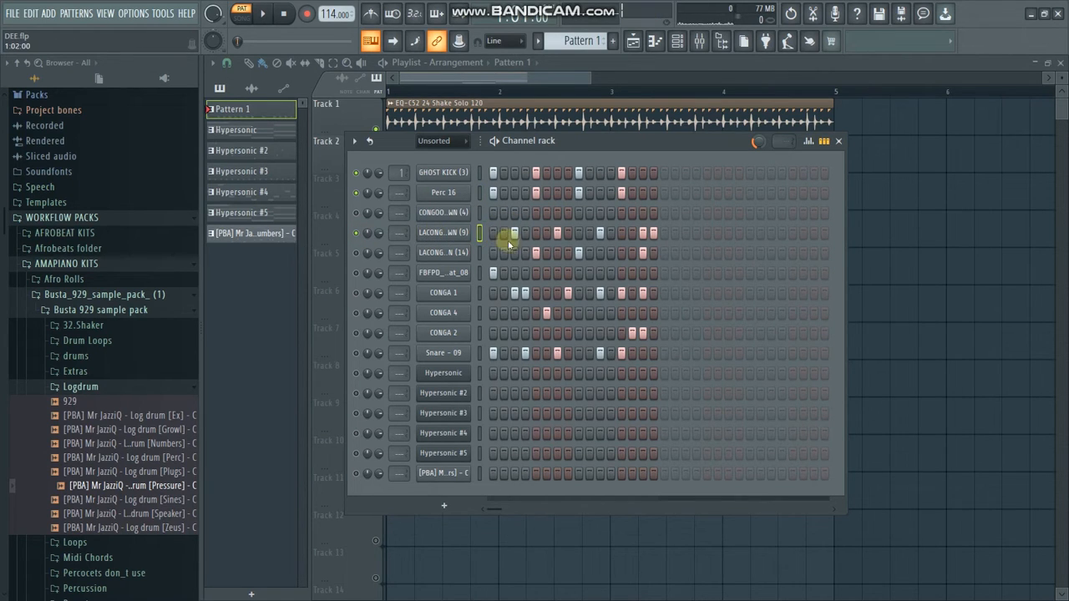
key(space)
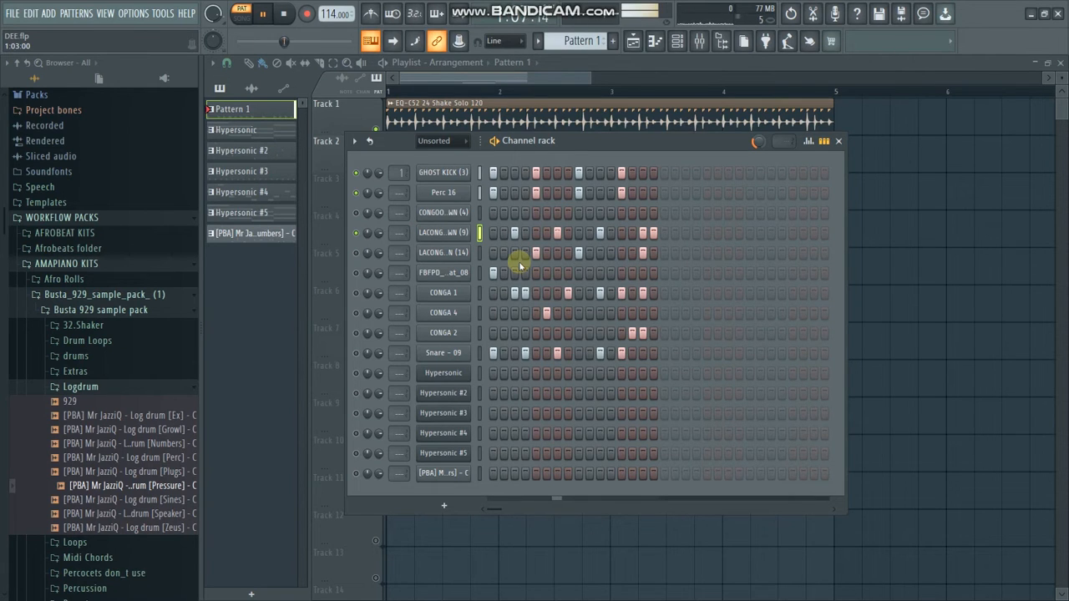
key(space)
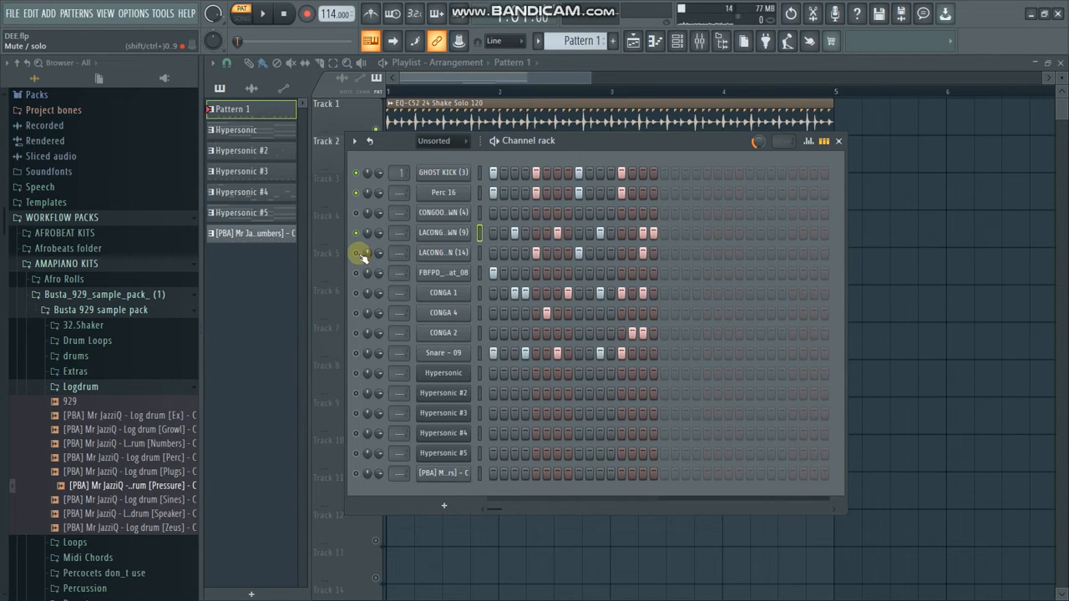
Unmute the LACONG...N (14) channel, select it, and play the pattern with it included
click(480, 253)
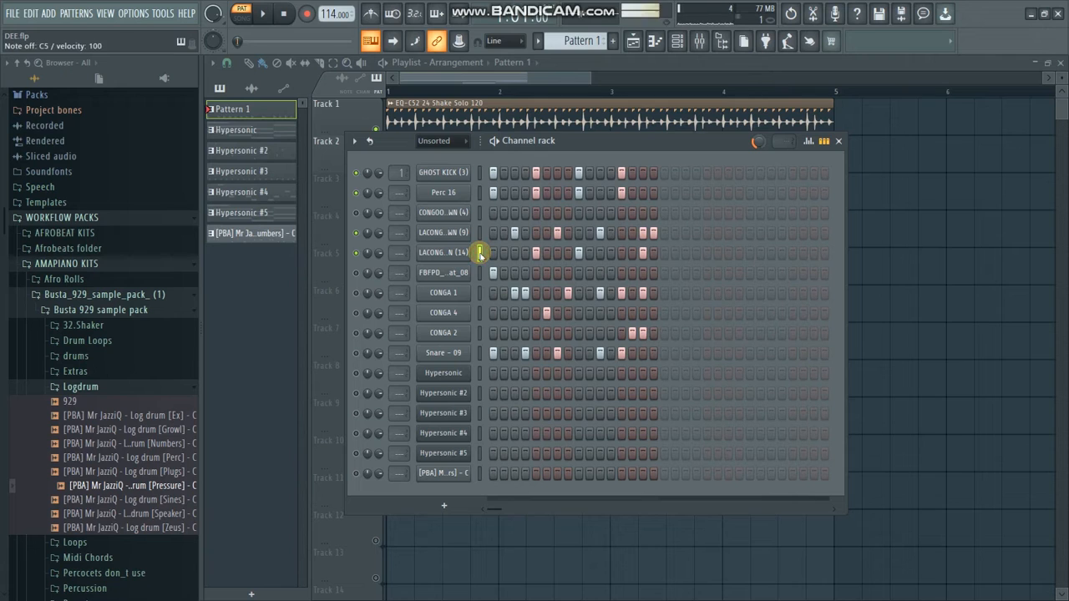
key(space)
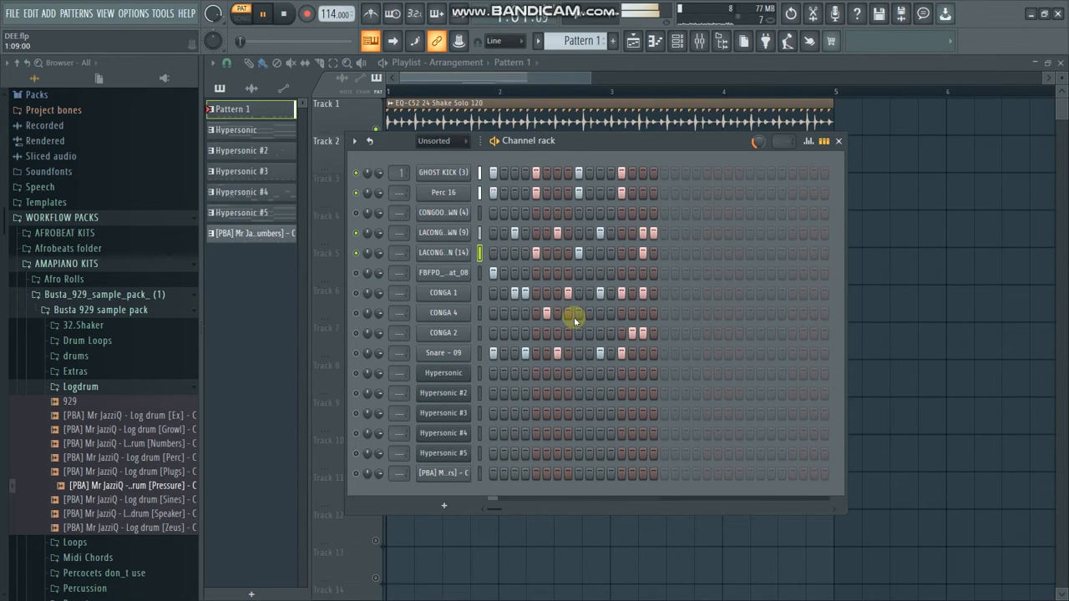
key(space)
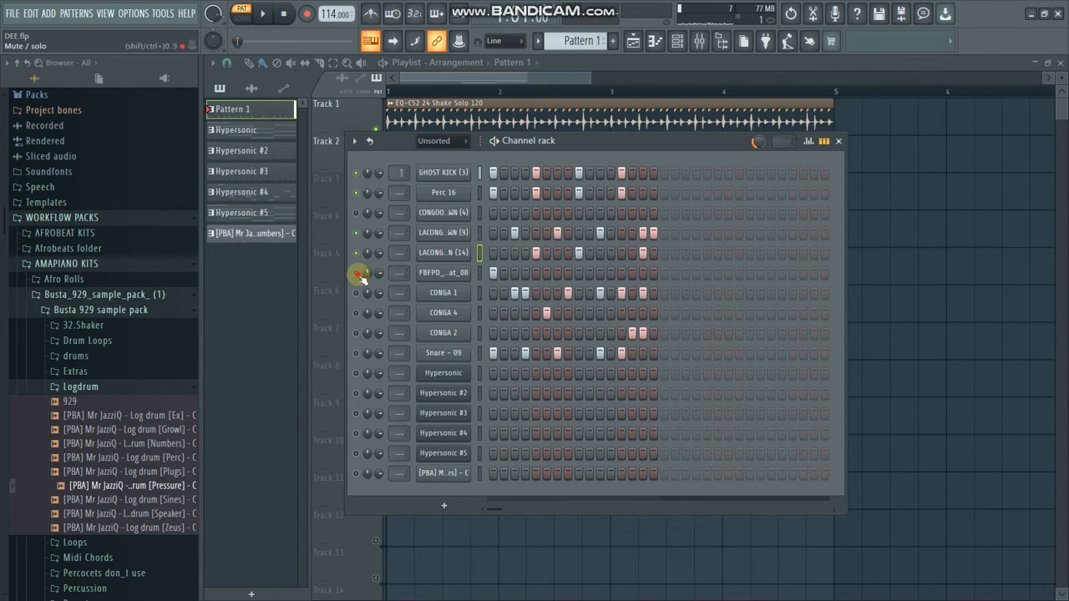
Unmute the FBFPD_...at_08 channel, audition its sound, and play the pattern with it included
click(480, 275)
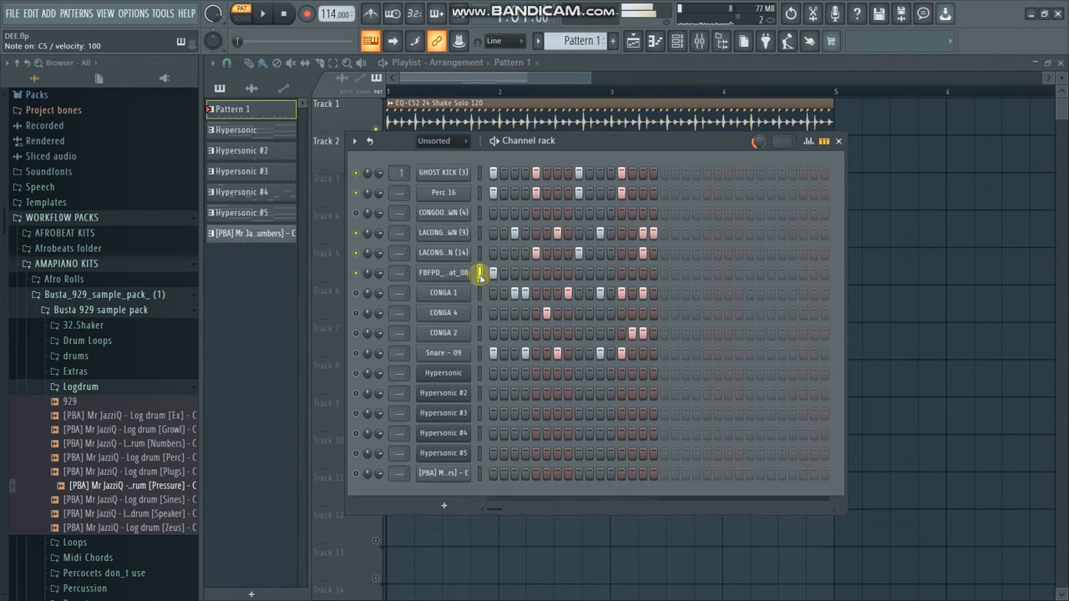
click(494, 275)
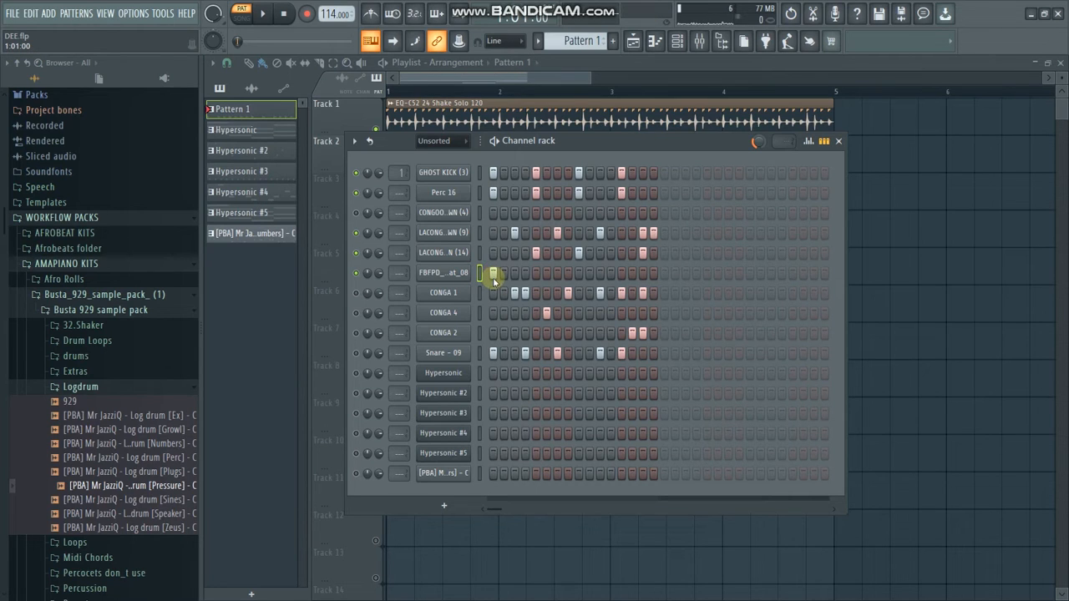
key(space)
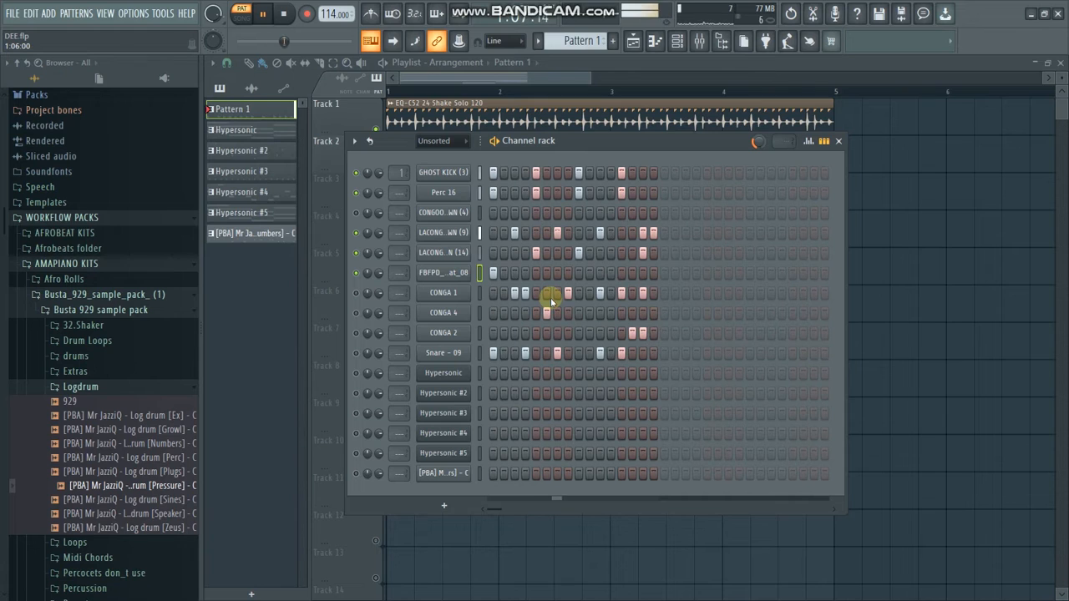
key(space)
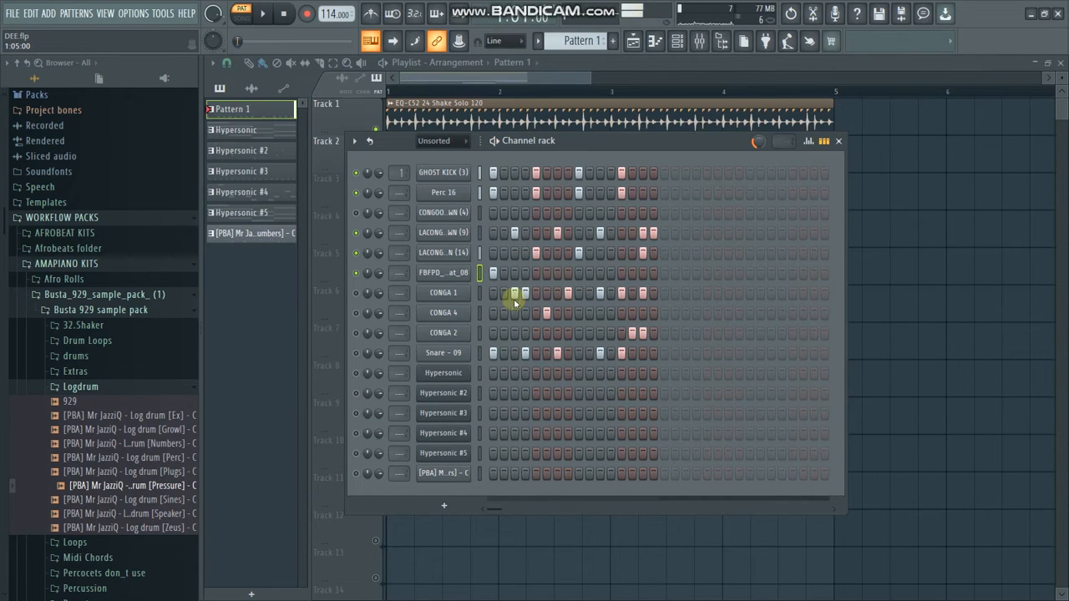
Unmute the CONGA 1 channel, audition its sound, and play the pattern with it included
click(480, 297)
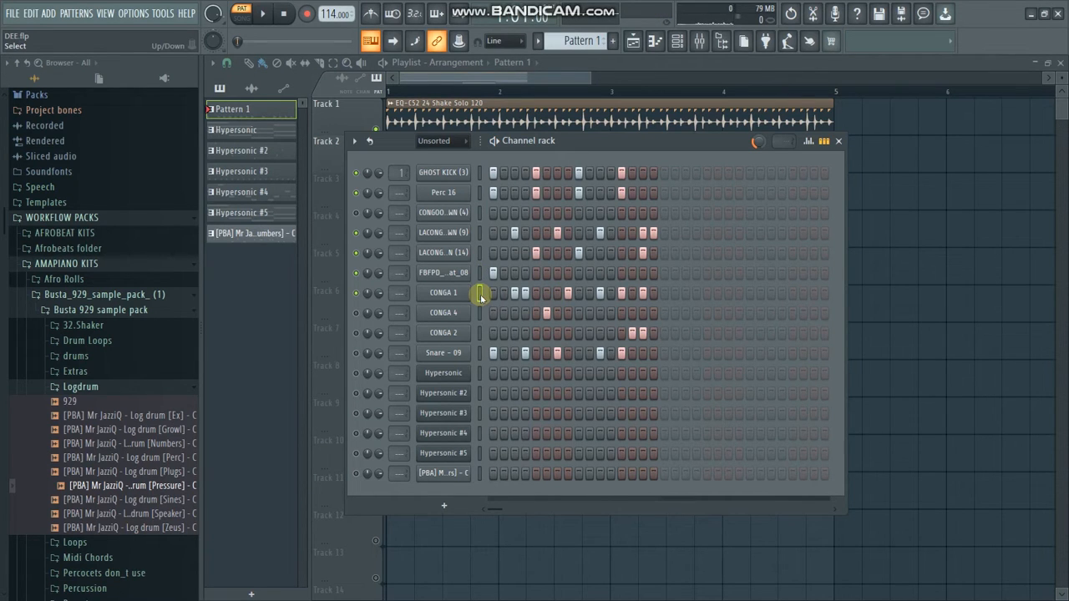
key(q)
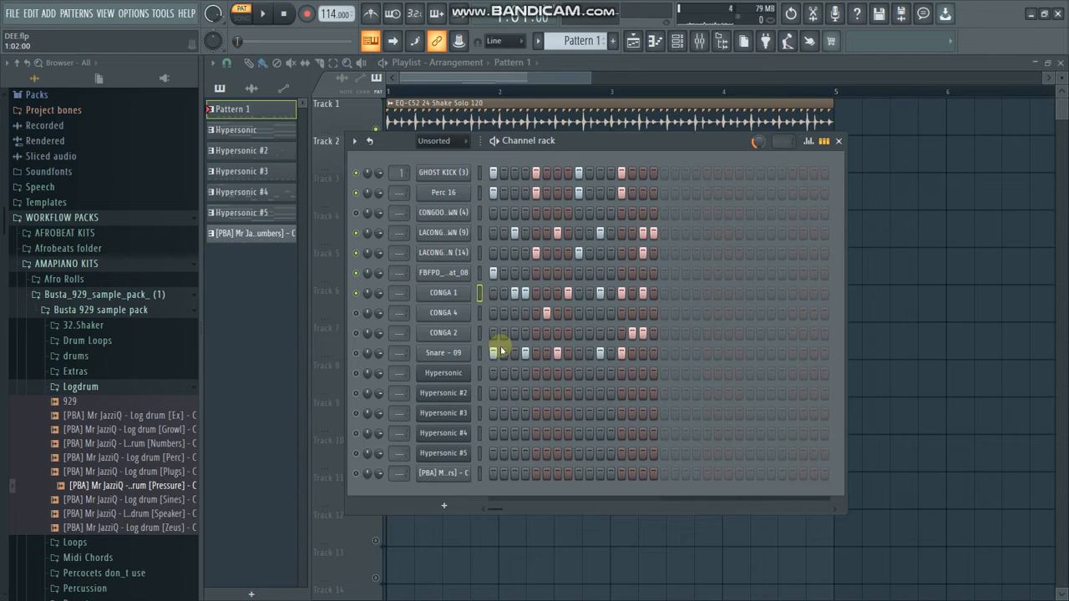
key(space)
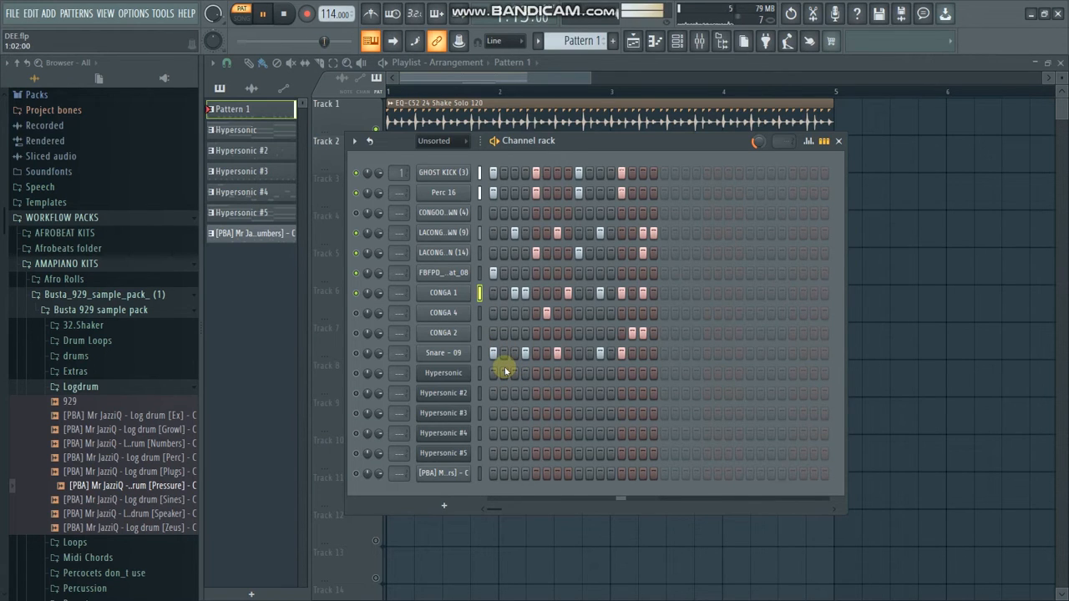
key(space)
Unmute the CONGA 4 channel, audition its sound, and play the pattern with it included
key(z)
key(z)
key(z)
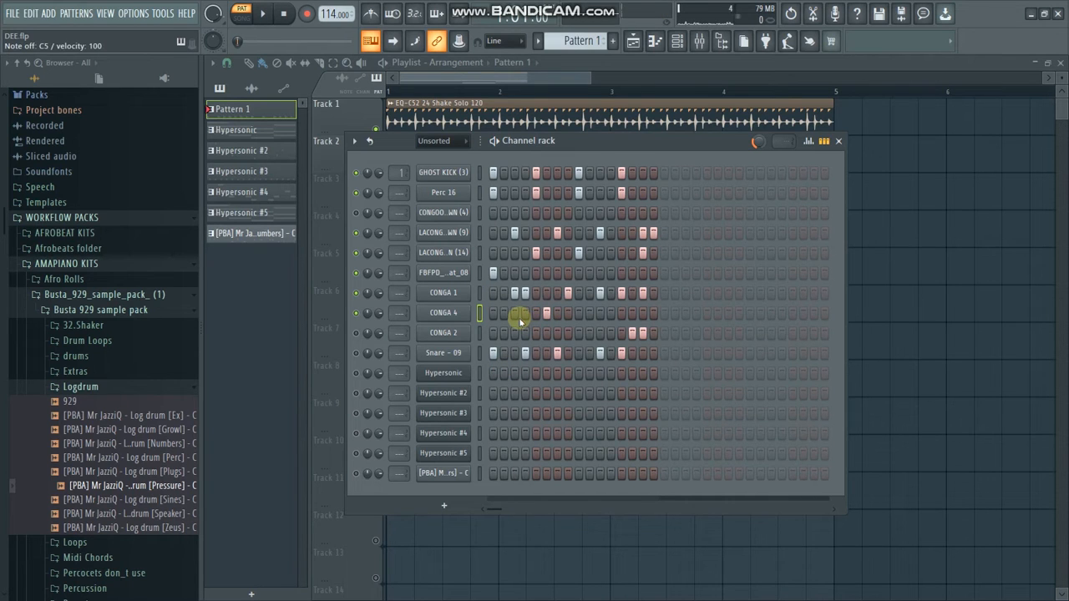
key(space)
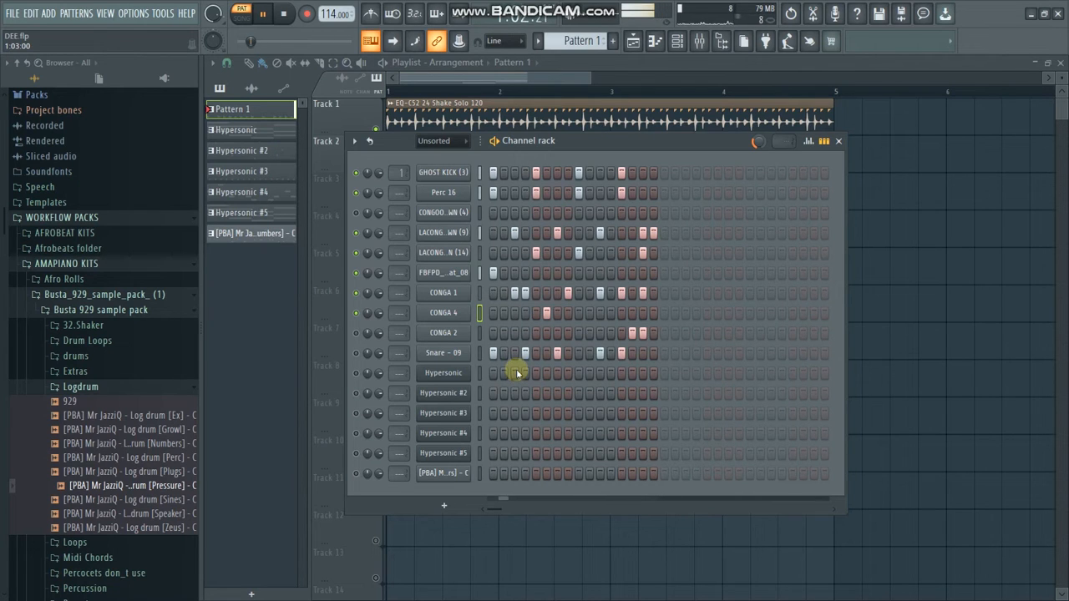
key(space)
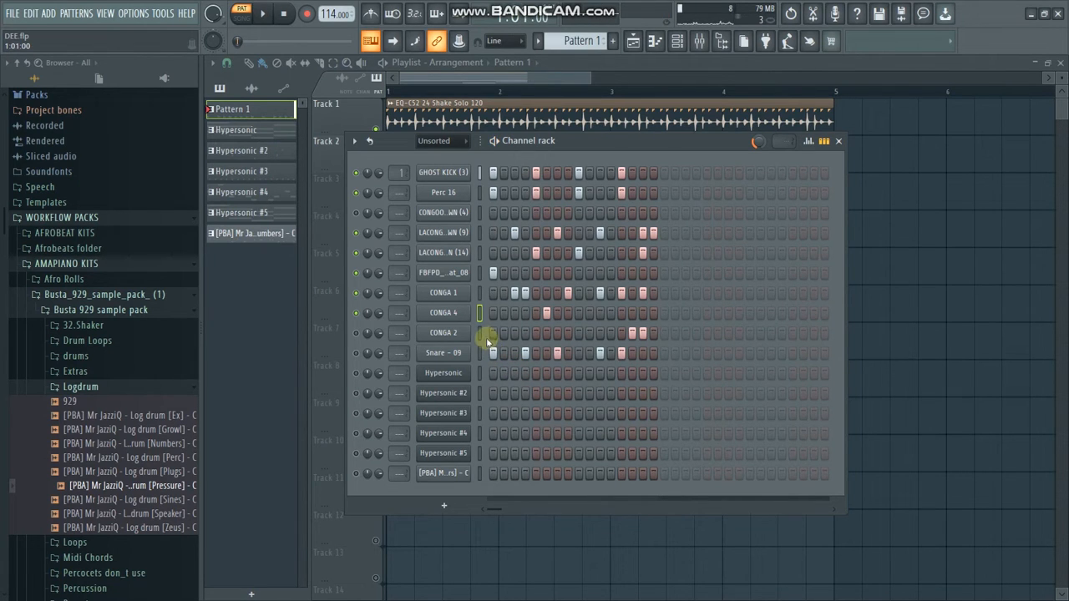
Unmute the CONGA 2 channel, audition its sound, and play the pattern with it included
click(356, 334)
key(z)
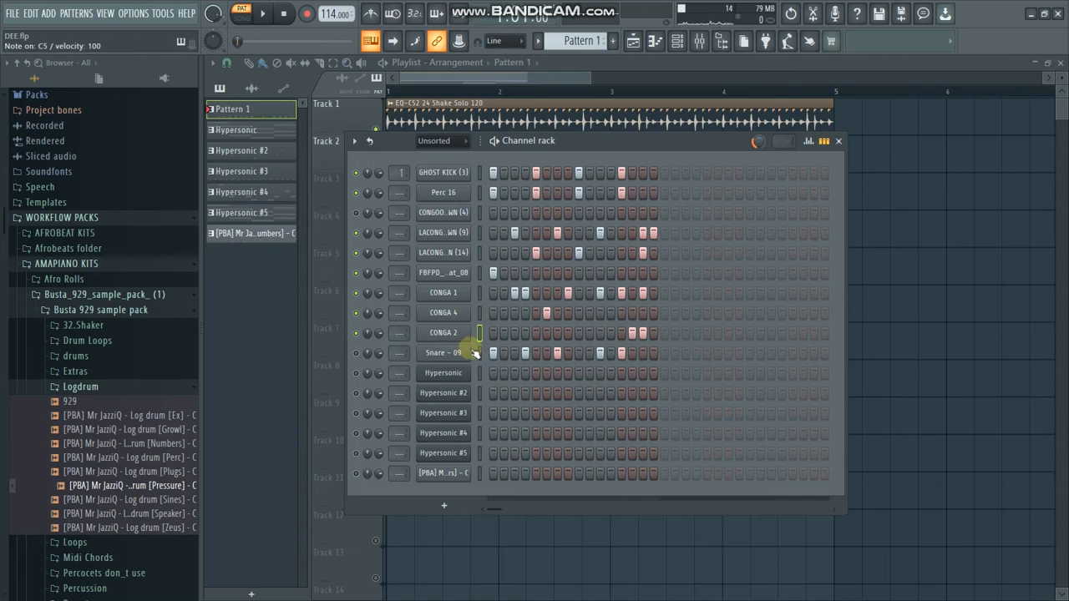
key(space)
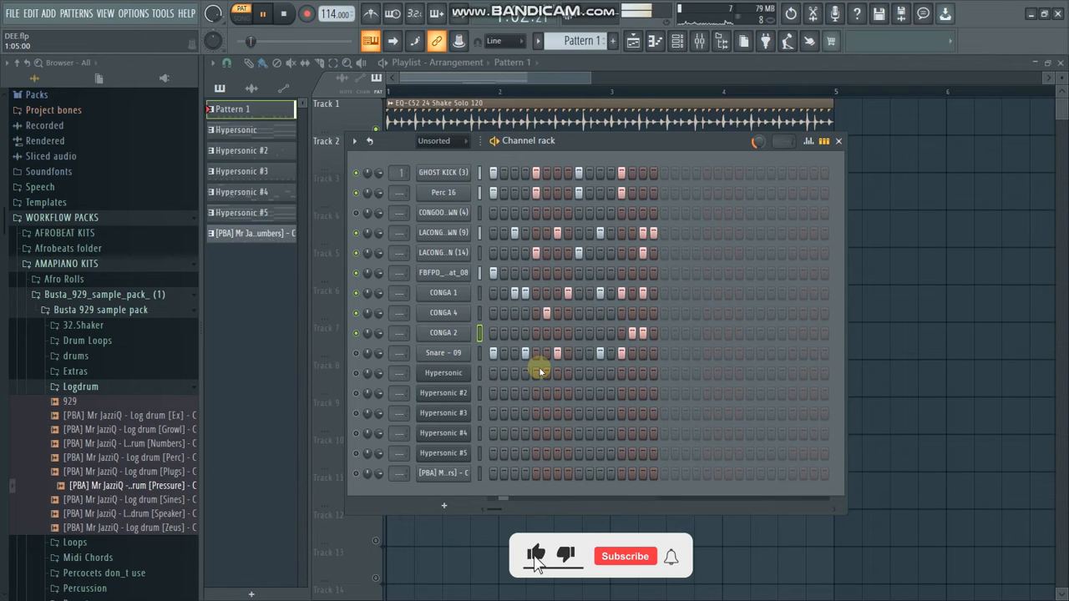
key(space)
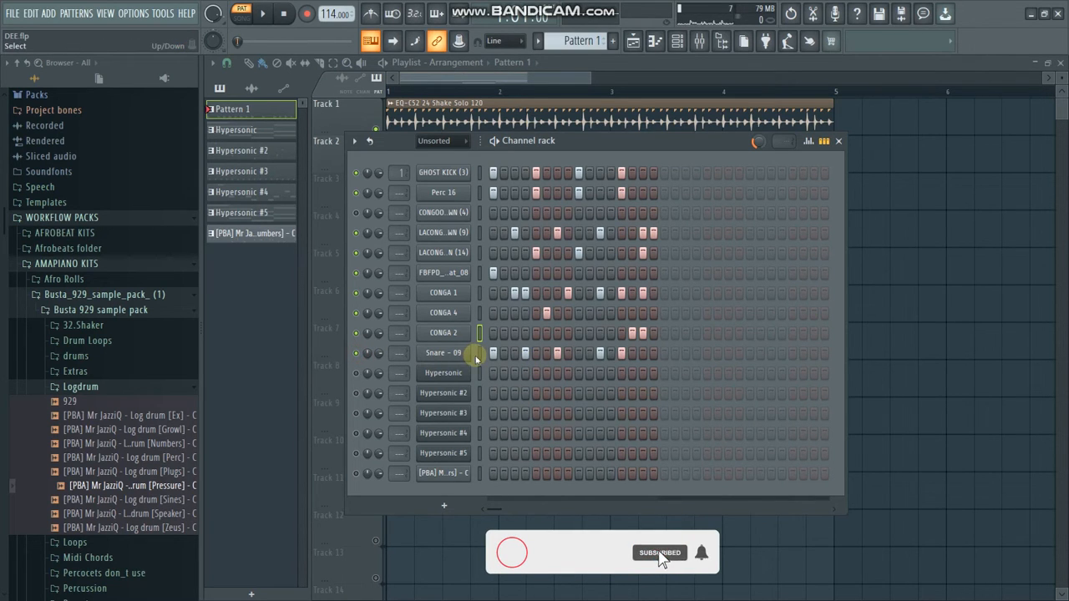
Unmute the Snare - 09 channel, audition its sound, and play the full drum pattern
key(z)
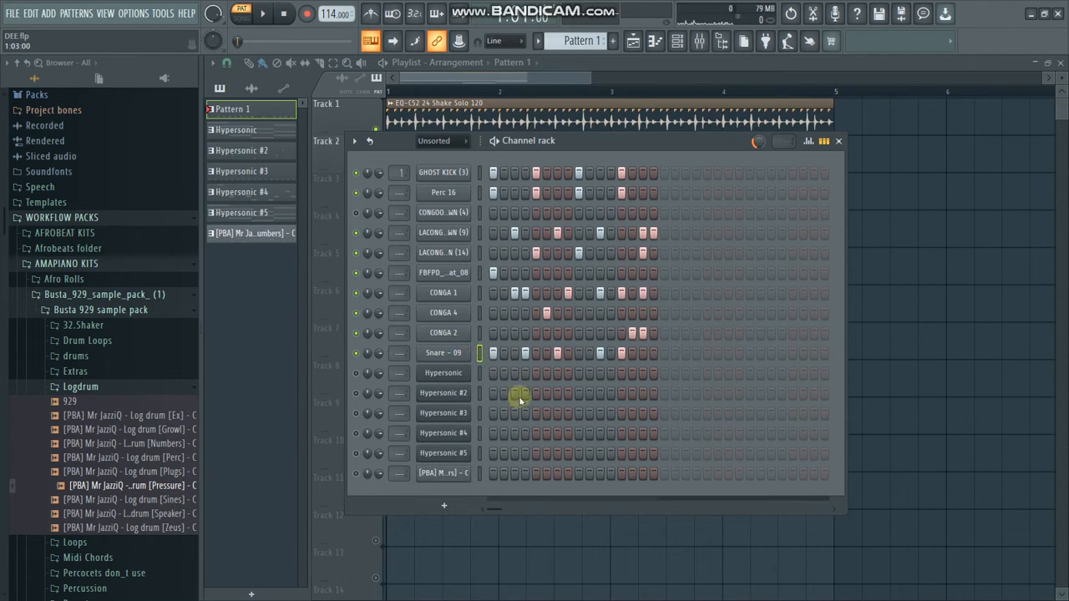
key(space)
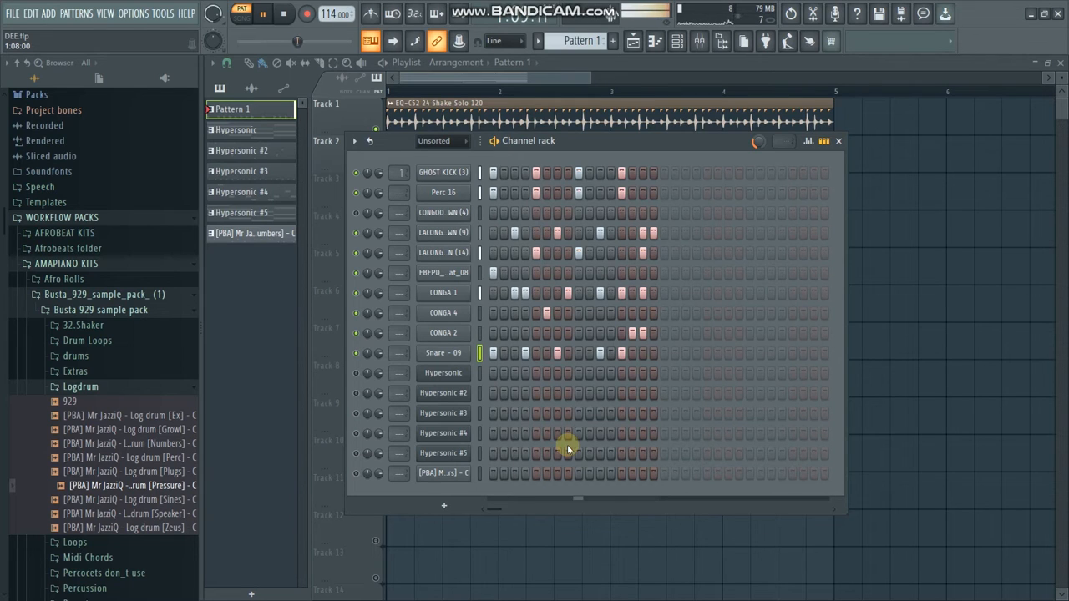
key(space)
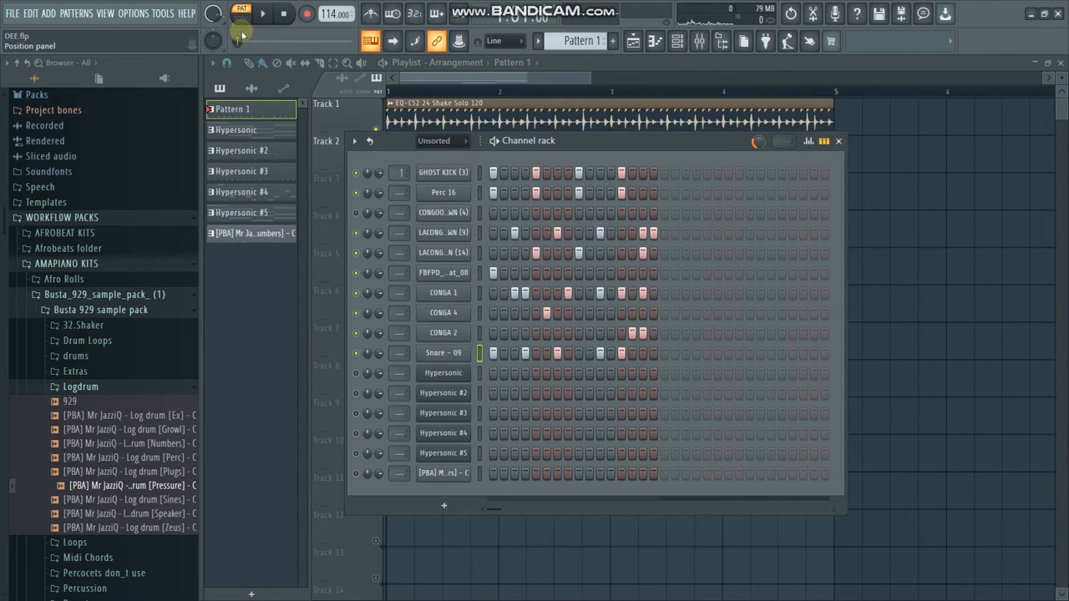
Close the channel rack, return to the playlist in song mode, and unmute Track 3 with the Hypersonic clip
click(840, 142)
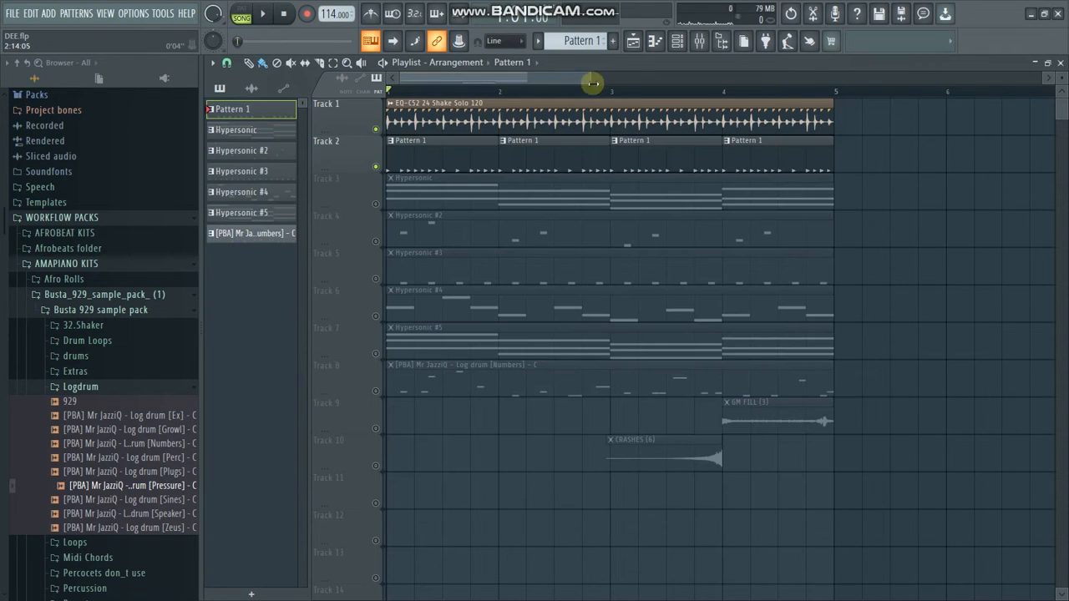
drag(590, 79, 576, 78)
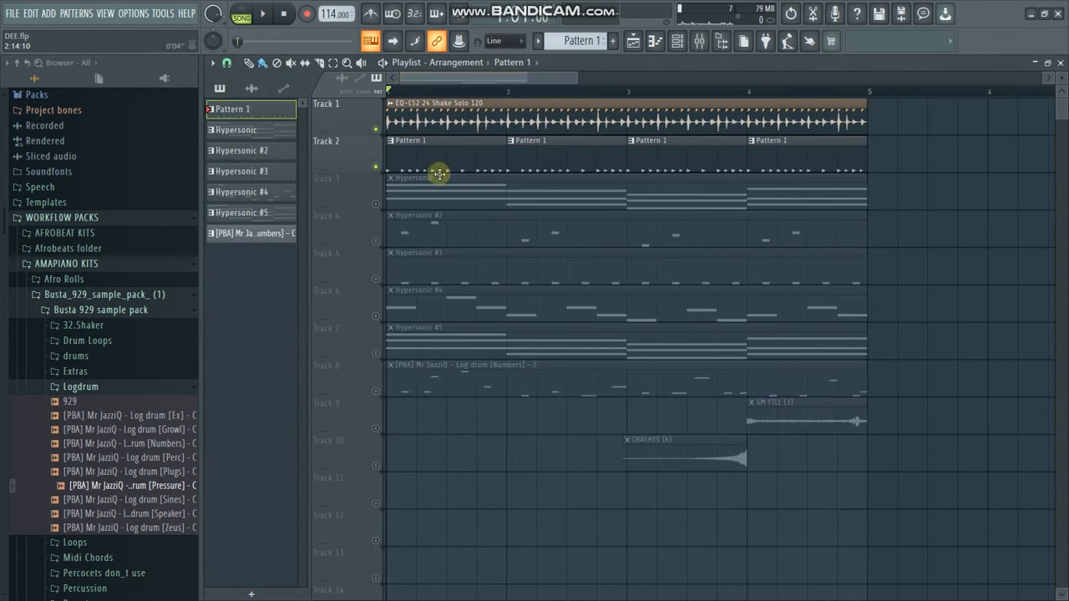
click(377, 204)
Unmute all remaining channels in the channel rack, from Hypersonic to the log drum, and close the rack
click(674, 49)
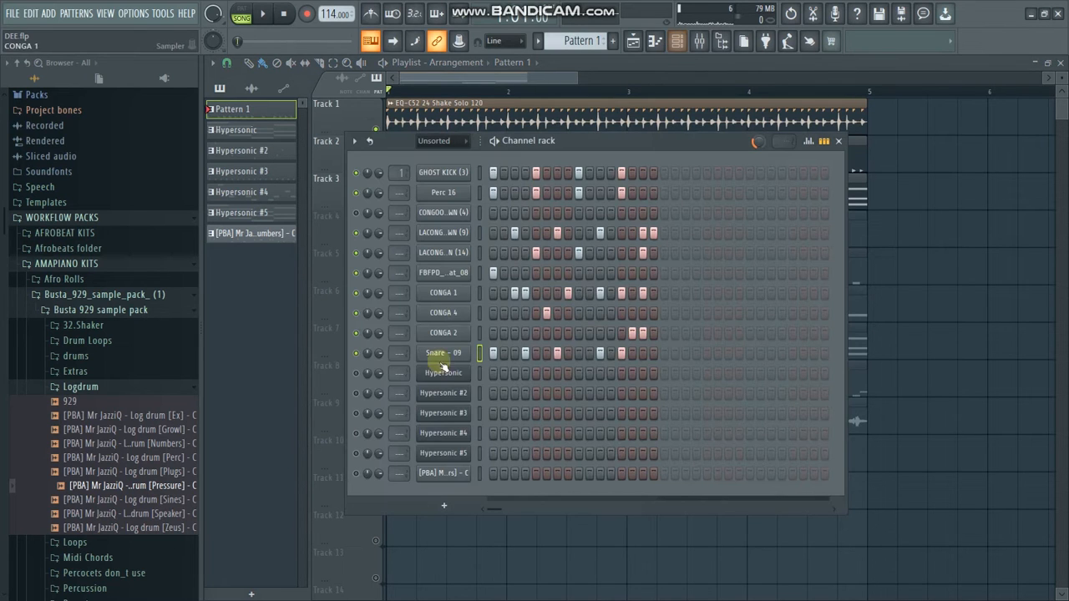
right_click(359, 377)
click(374, 381)
right_click(359, 375)
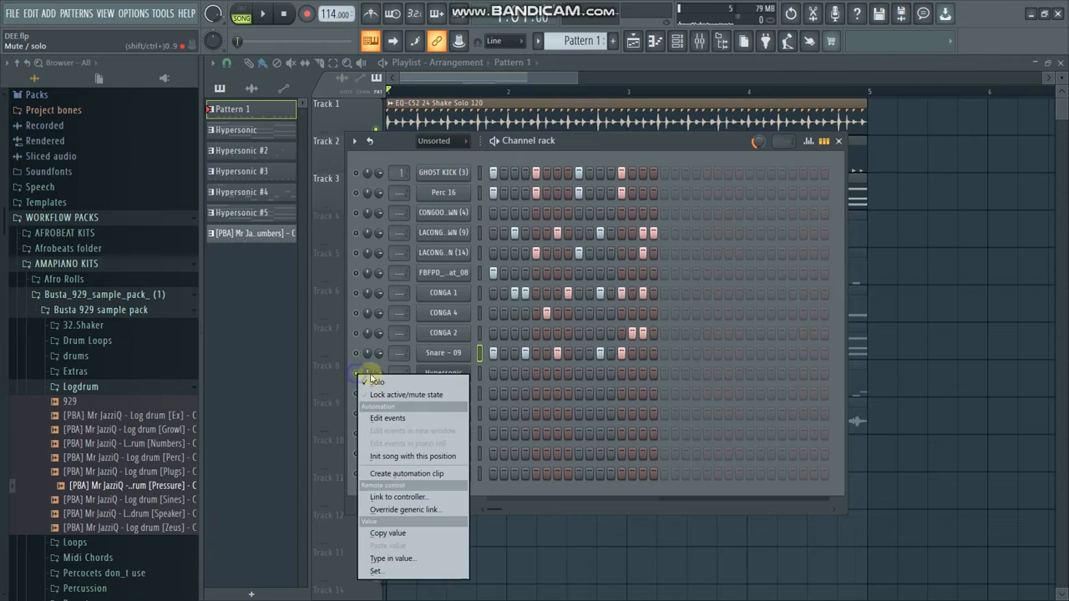
click(377, 381)
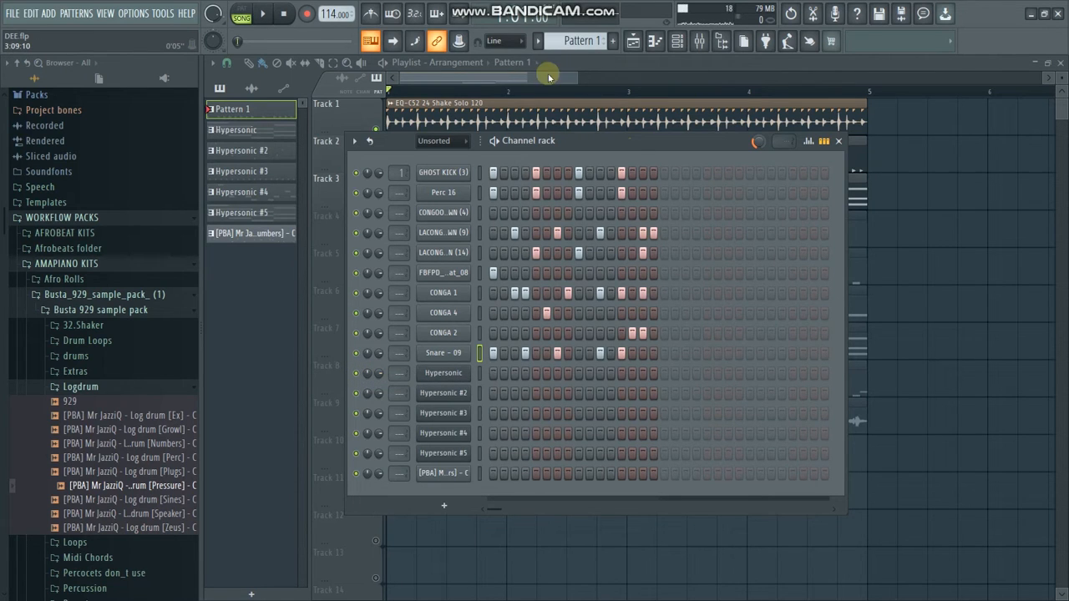
click(548, 77)
Solo Track 3 and play its Hypersonic chords in the piano roll with the browser hidden
ctrl+click(376, 205)
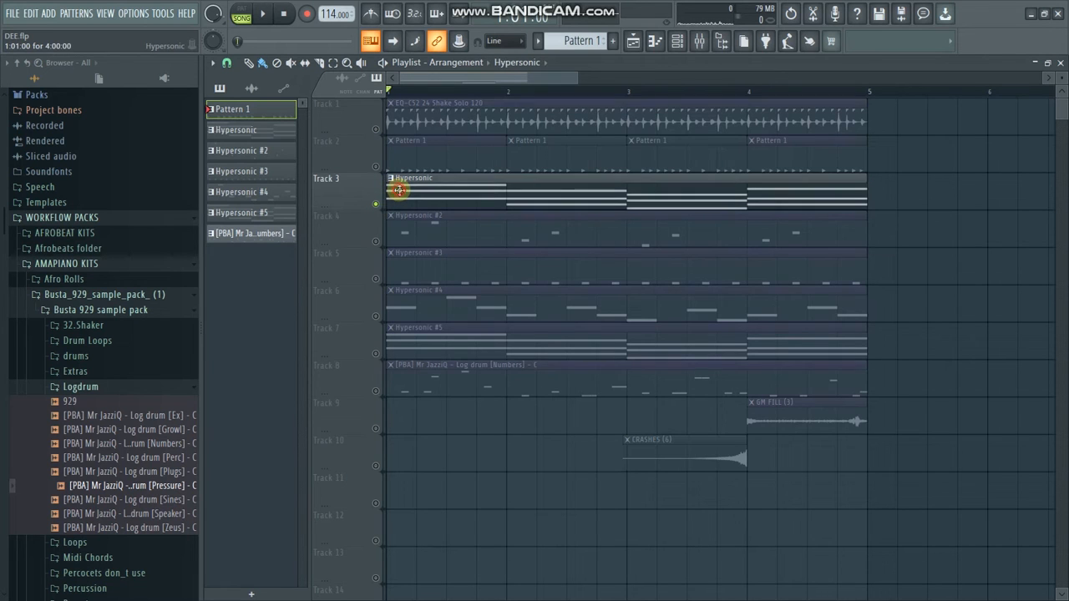
double_click(399, 189)
drag(567, 77, 855, 78)
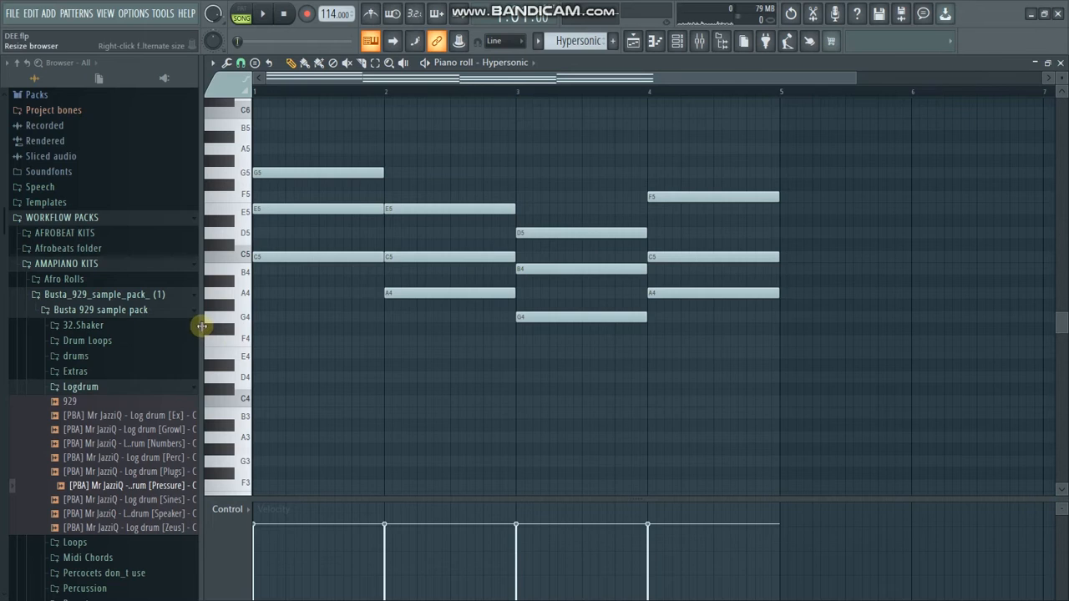
key(alt+F8)
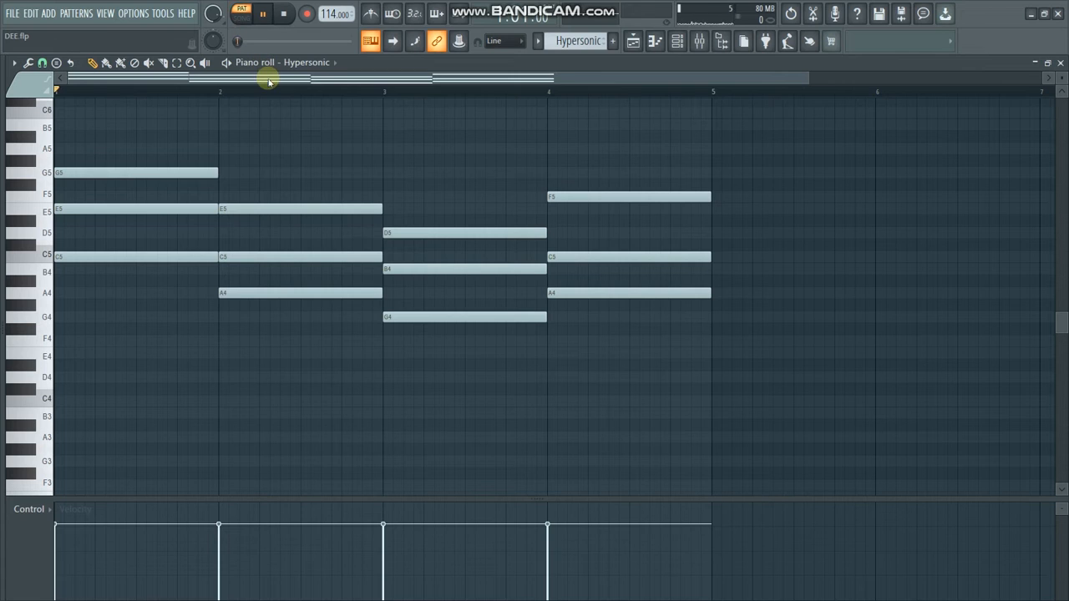
key(space)
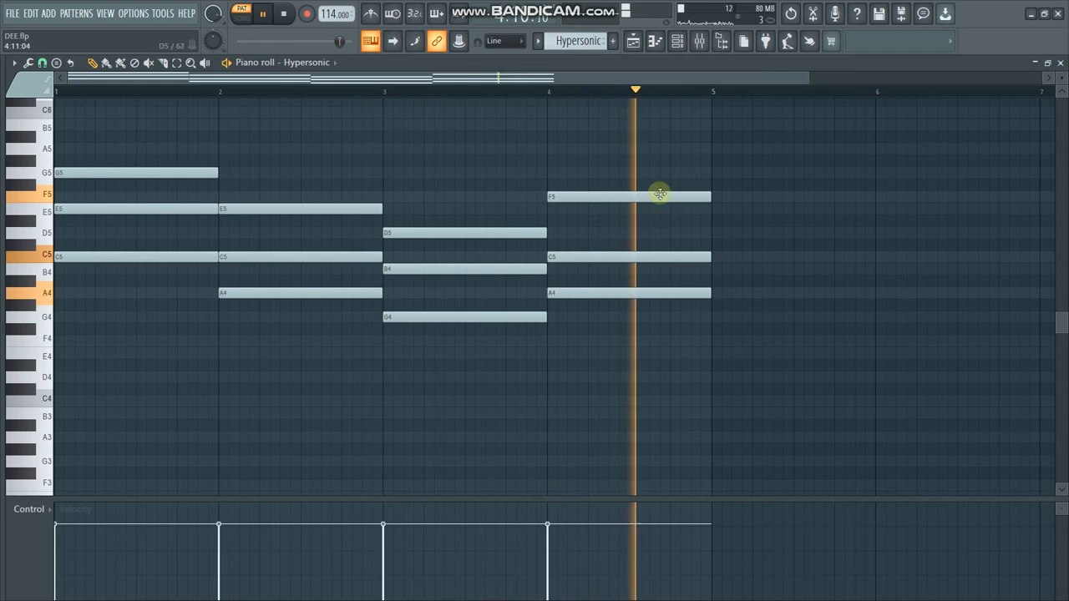
key(space)
Return to the playlist and unmute Tracks 1 and 2 alongside the Hypersonic chords on Track 3
click(631, 46)
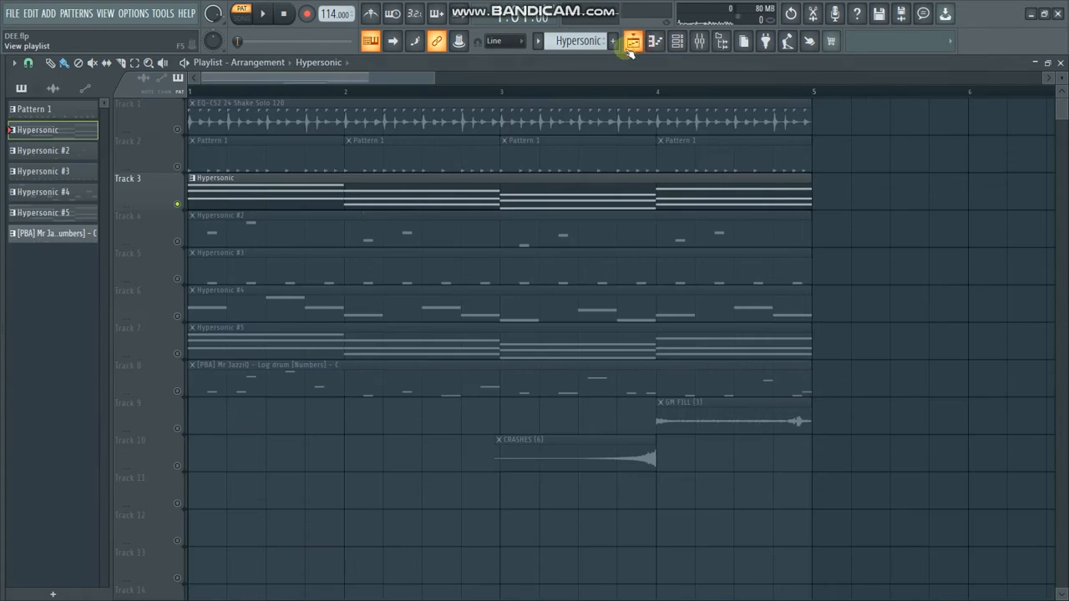
click(177, 167)
click(177, 130)
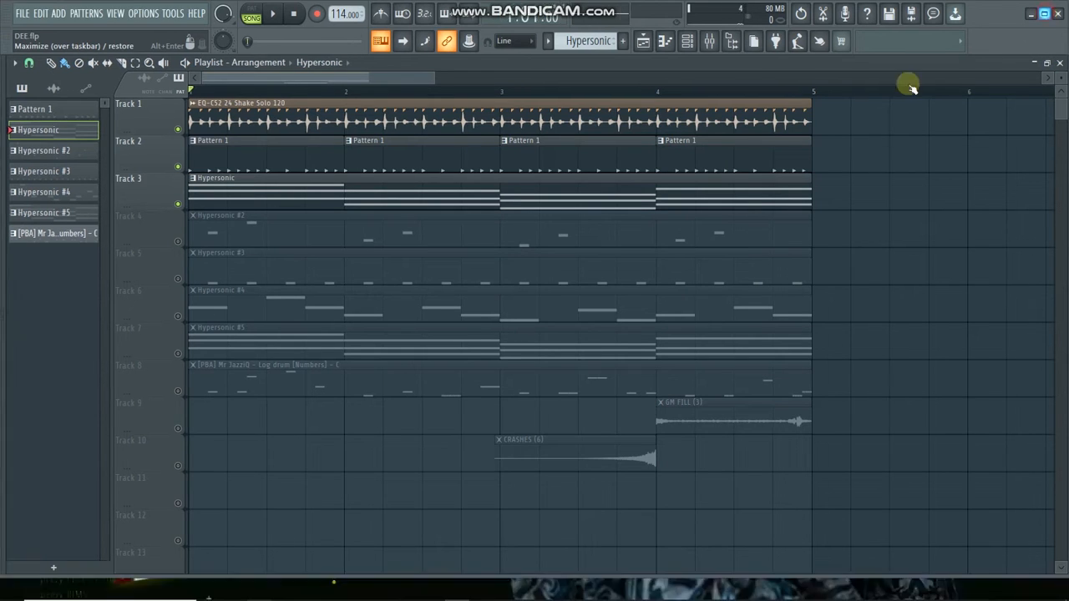
Solo and play Track 4 (Hypersonic #2), and unmute Tracks 1 to 3 to hear it in the mix
right_click(177, 241)
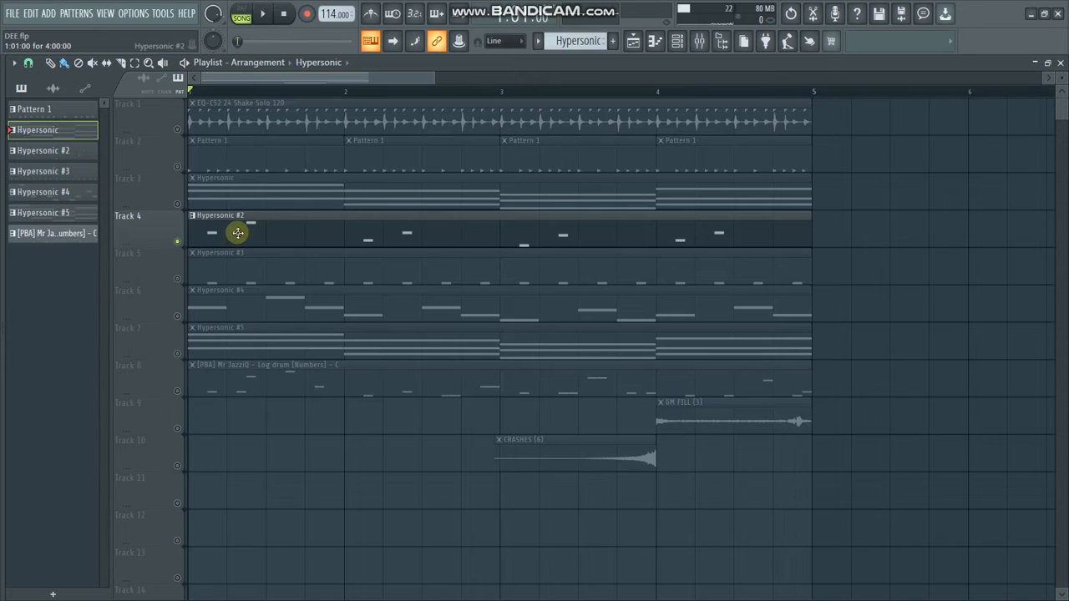
key(space)
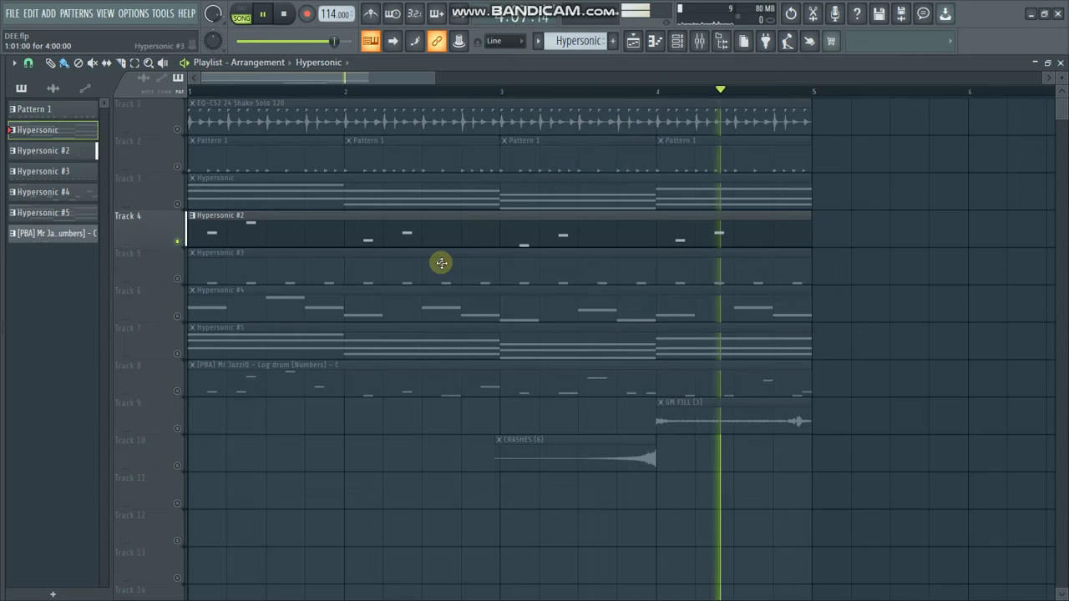
click(177, 131)
click(176, 166)
click(176, 203)
key(space)
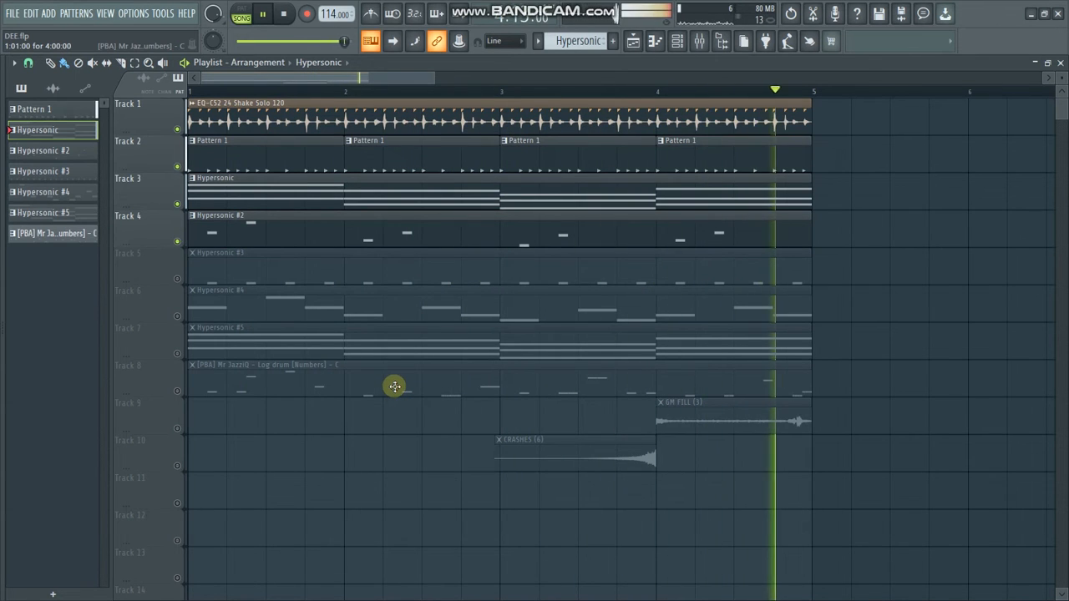
Solo and audition Track 5 (Hypersonic #3), and unmute Tracks 1 to 4 around it
right_click(180, 279)
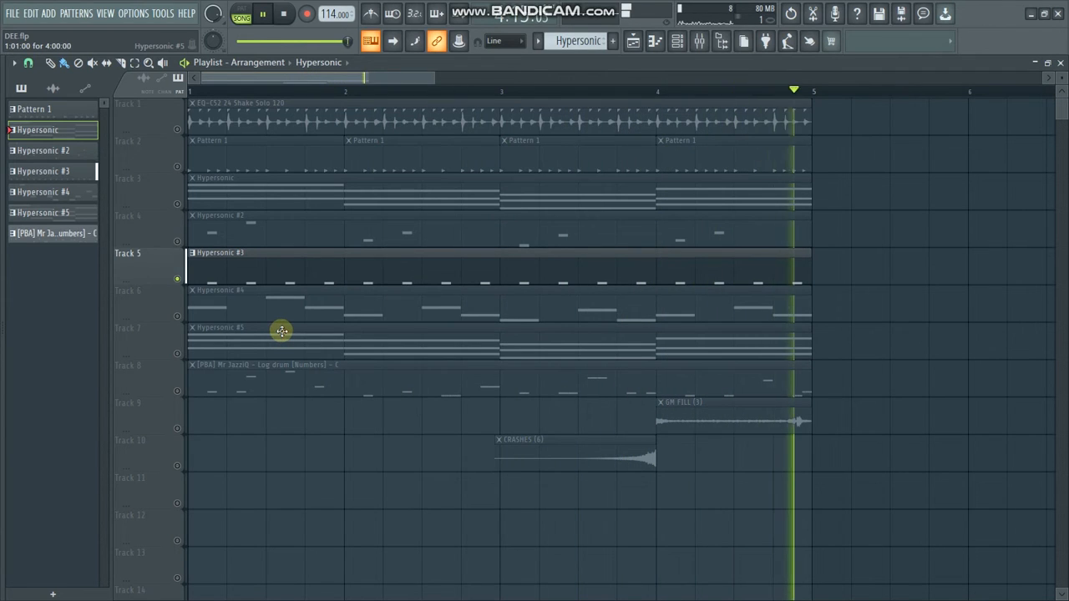
key(space)
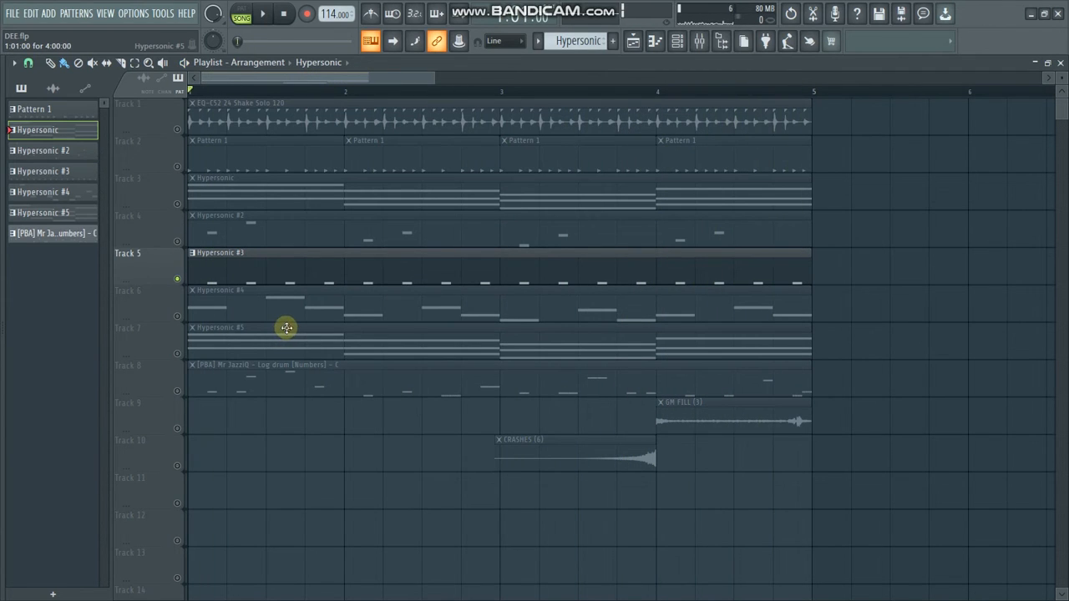
click(178, 128)
click(176, 166)
click(176, 203)
click(176, 240)
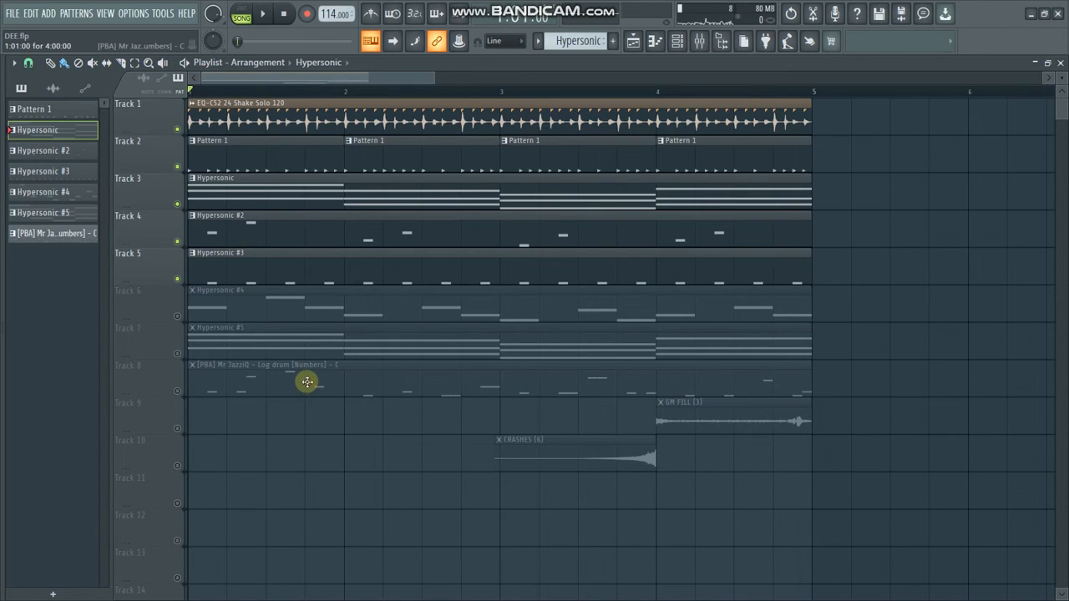
Solo and play Track 6 (Hypersonic #4), and unmute Tracks 1 to 5 to hear it in the mix
right_click(177, 316)
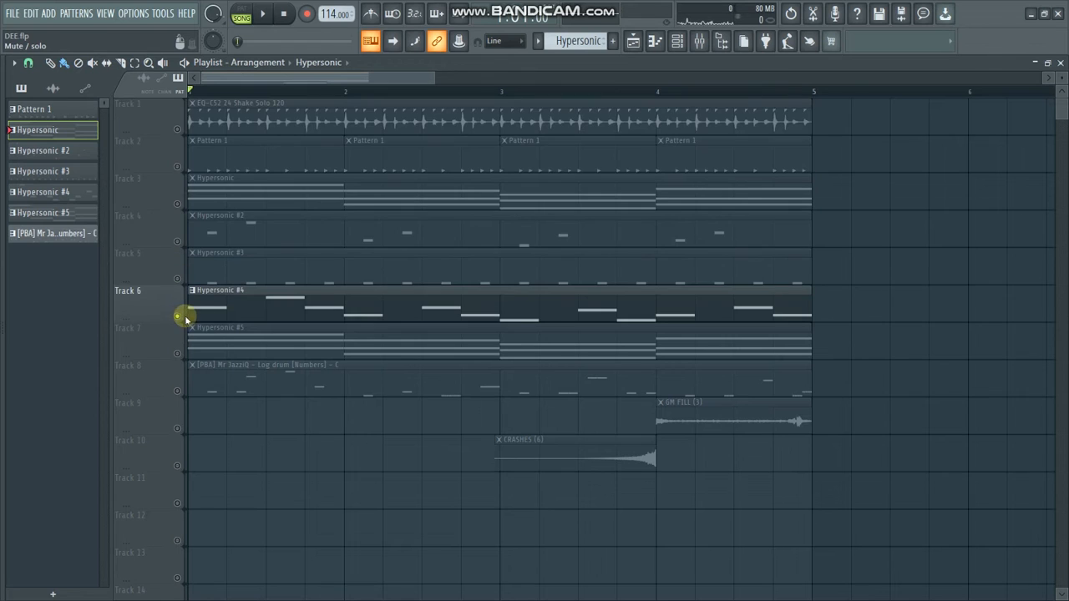
key(space)
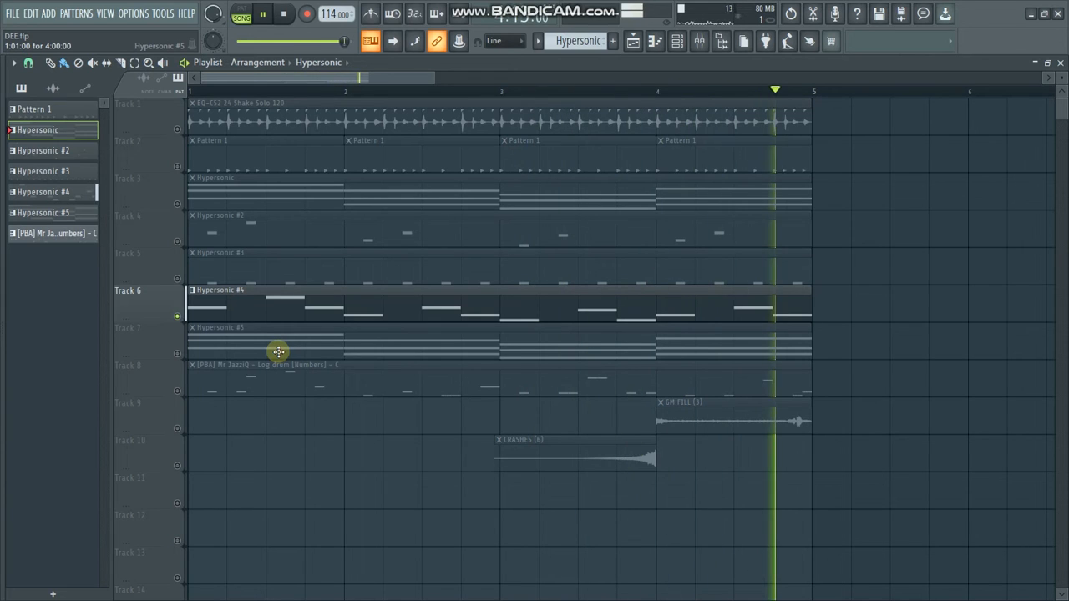
click(178, 123)
click(178, 165)
click(178, 202)
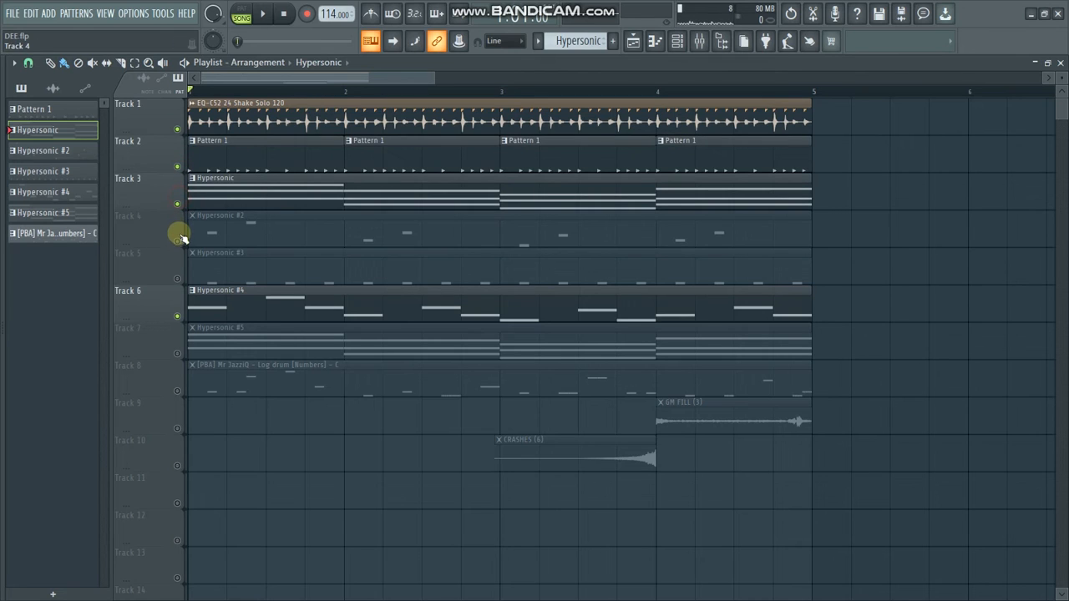
click(177, 241)
click(177, 279)
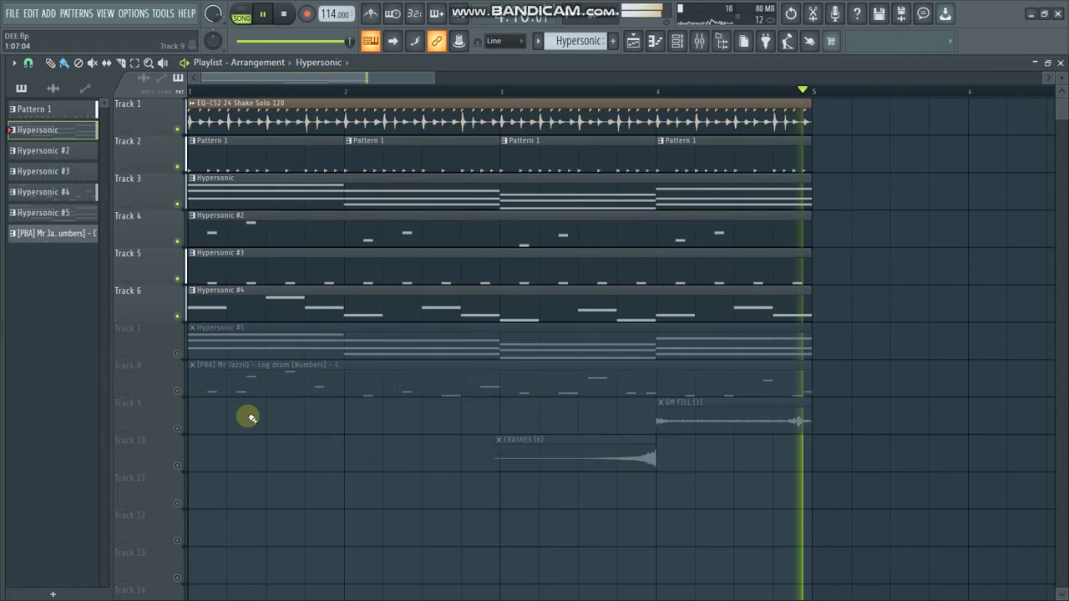
Solo and audition Track 7 (Hypersonic #5), and unmute Tracks 1 to 6 to combine it with the earlier layers
right_click(178, 351)
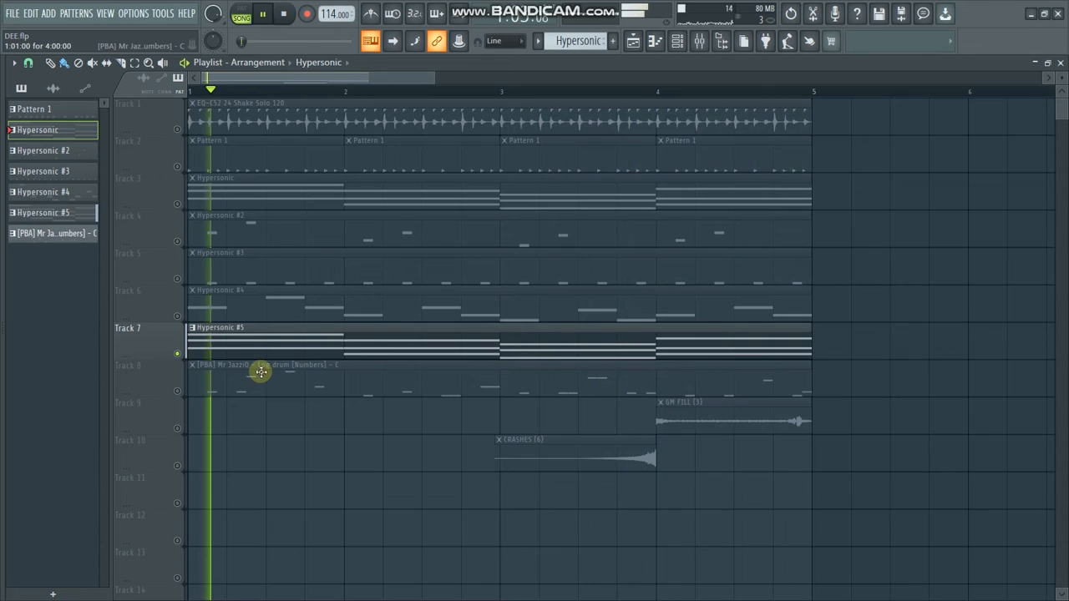
key(space)
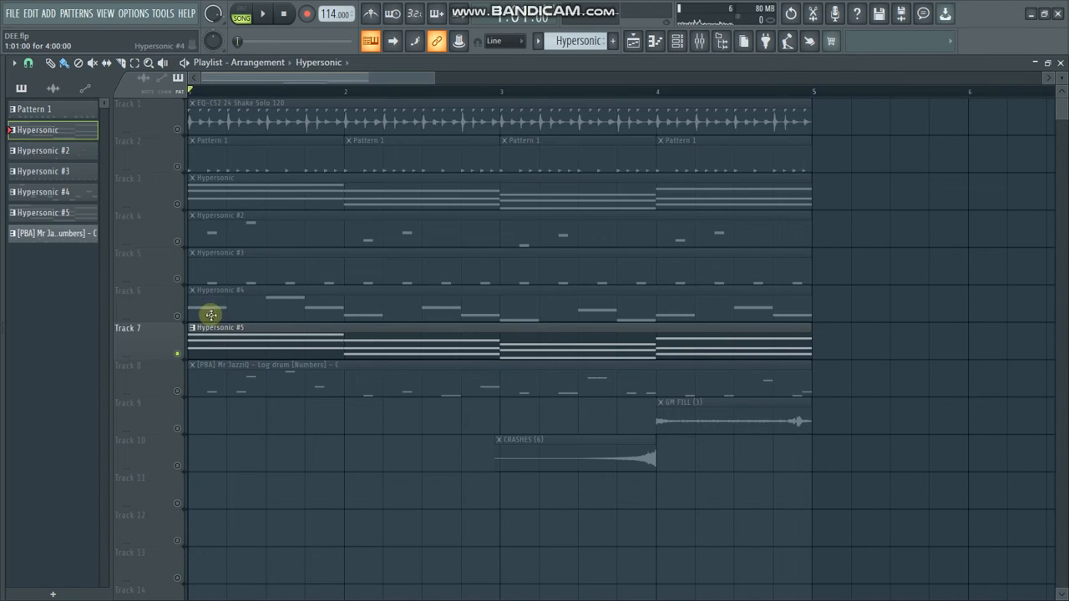
click(177, 132)
click(177, 170)
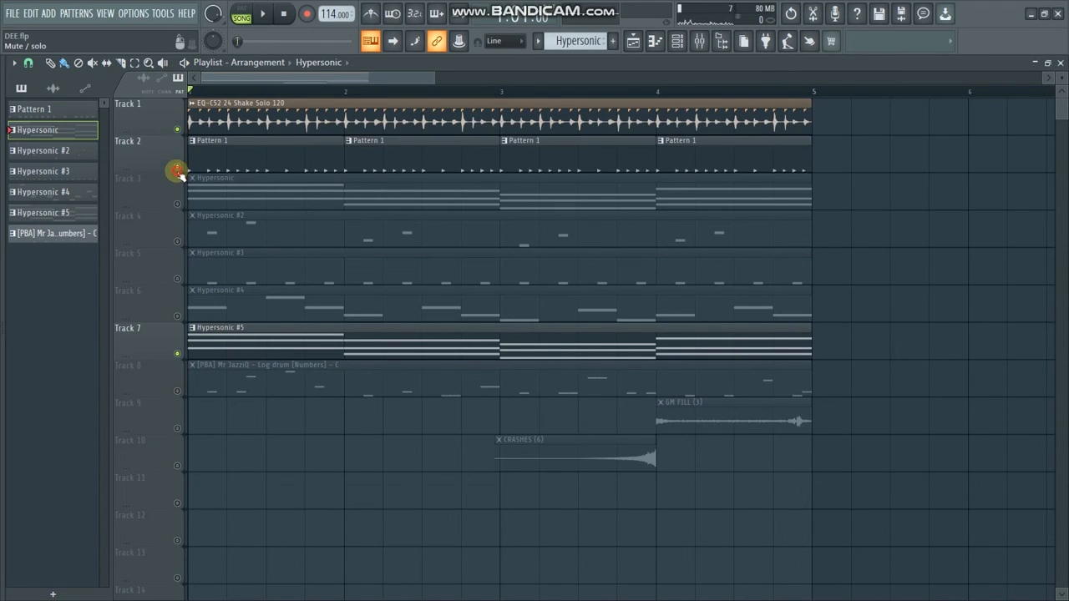
click(177, 204)
click(177, 241)
click(177, 279)
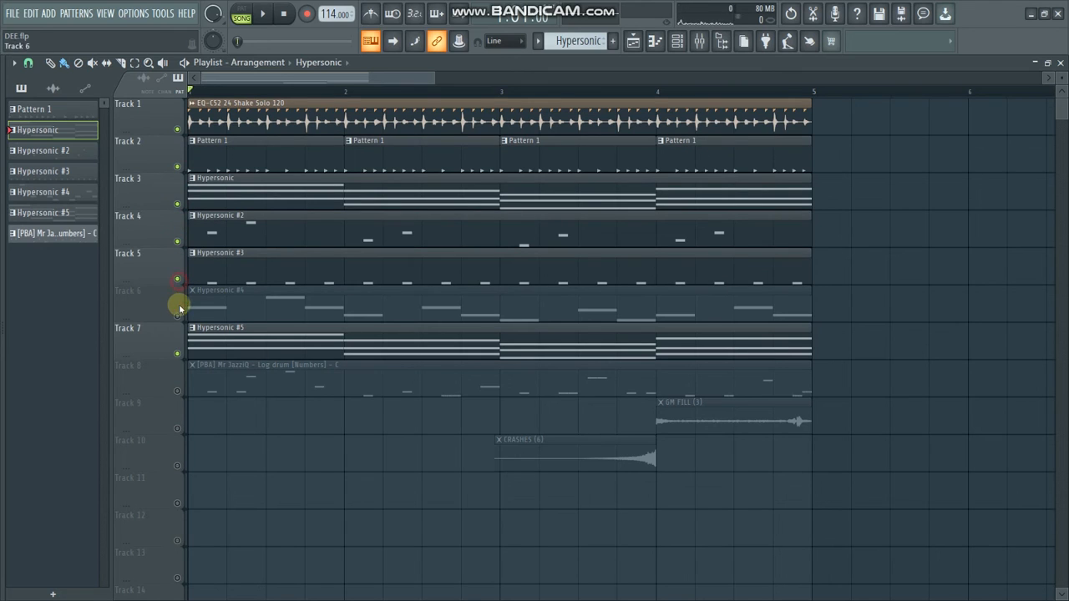
click(177, 316)
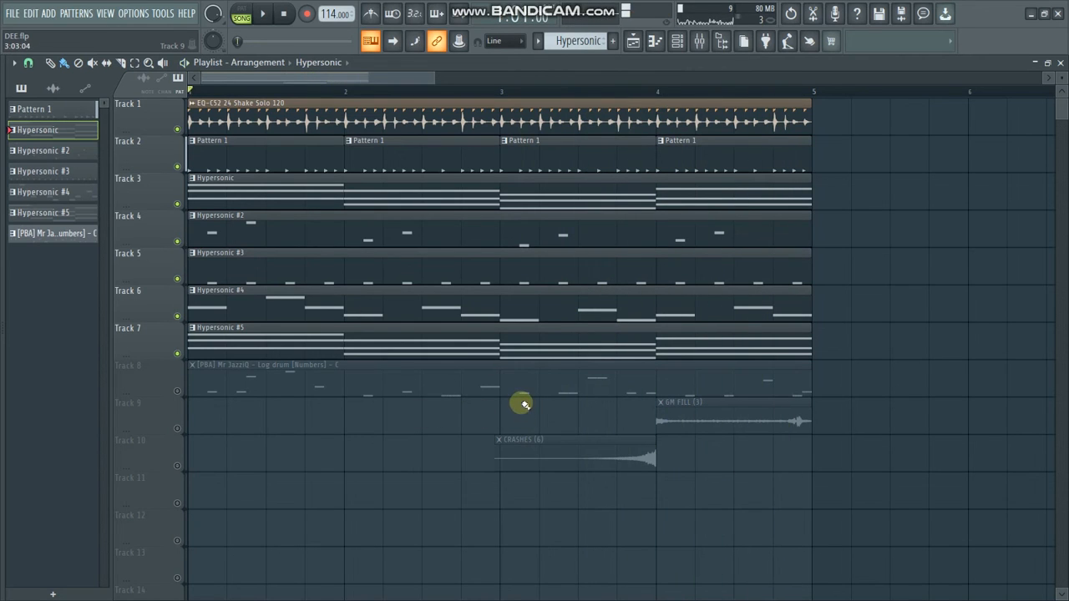
Solo Track 8 to audition the log drum alone, and bring all playlist tracks back in
right_click(177, 391)
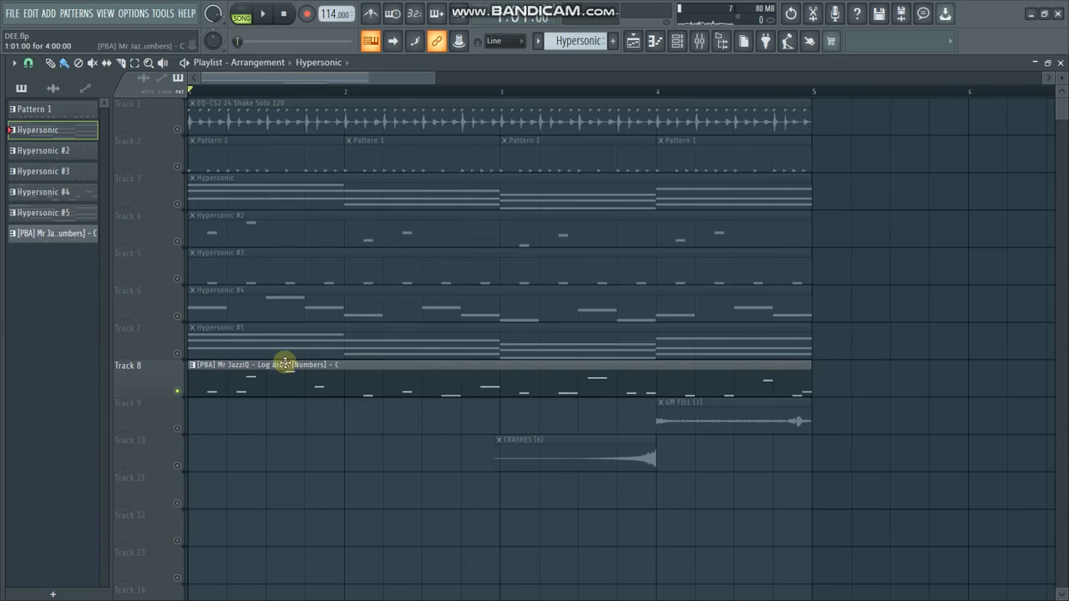
right_click(178, 355)
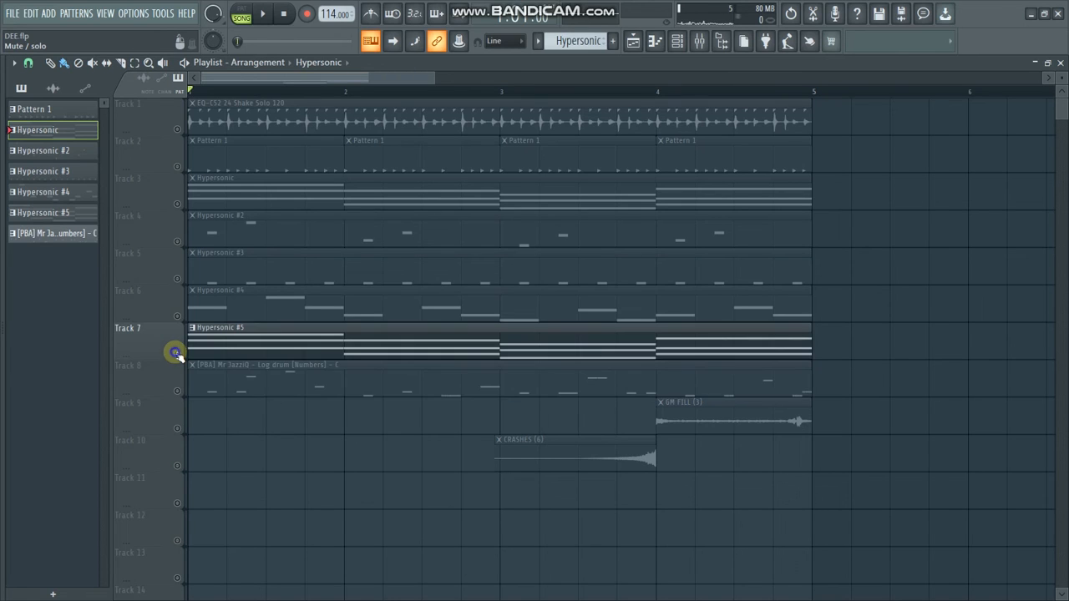
right_click(178, 355)
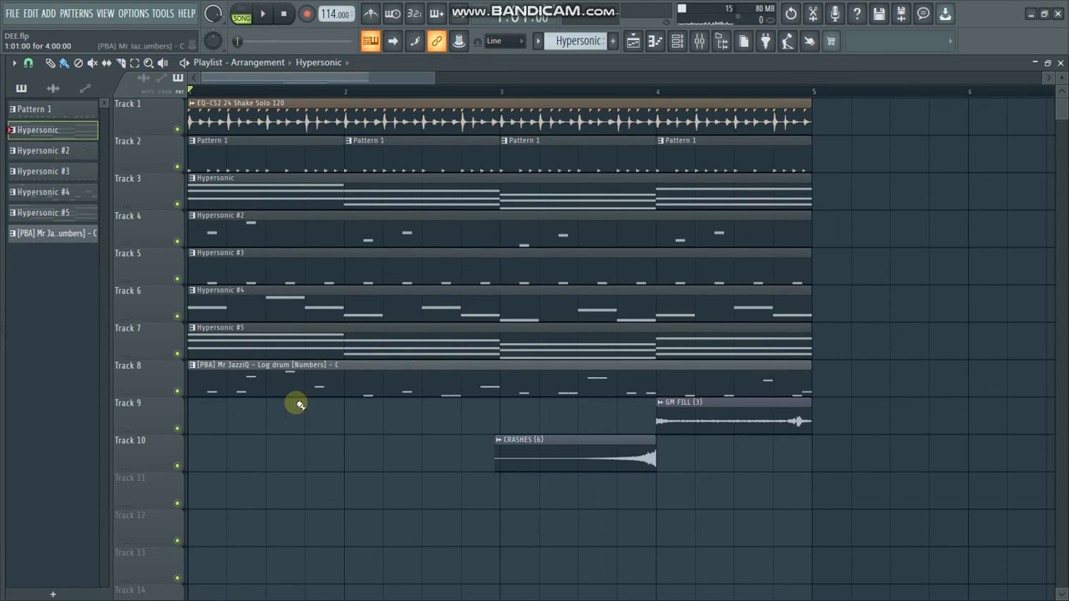
Solo and play the GM FILL on Track 9, and unmute Track 10 to play the CRASHES clip with it
right_click(177, 427)
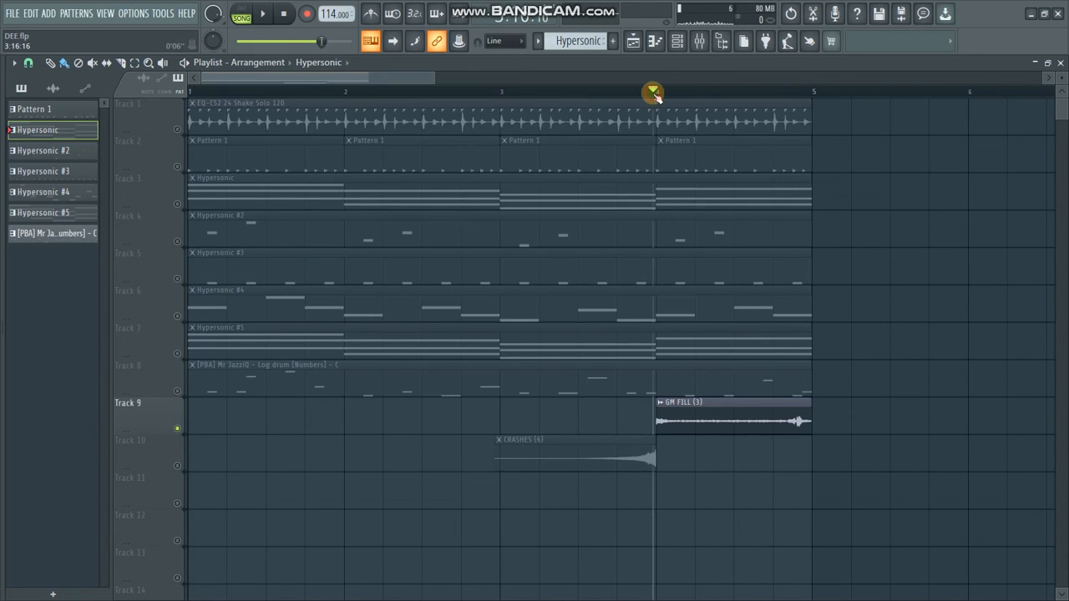
key(space)
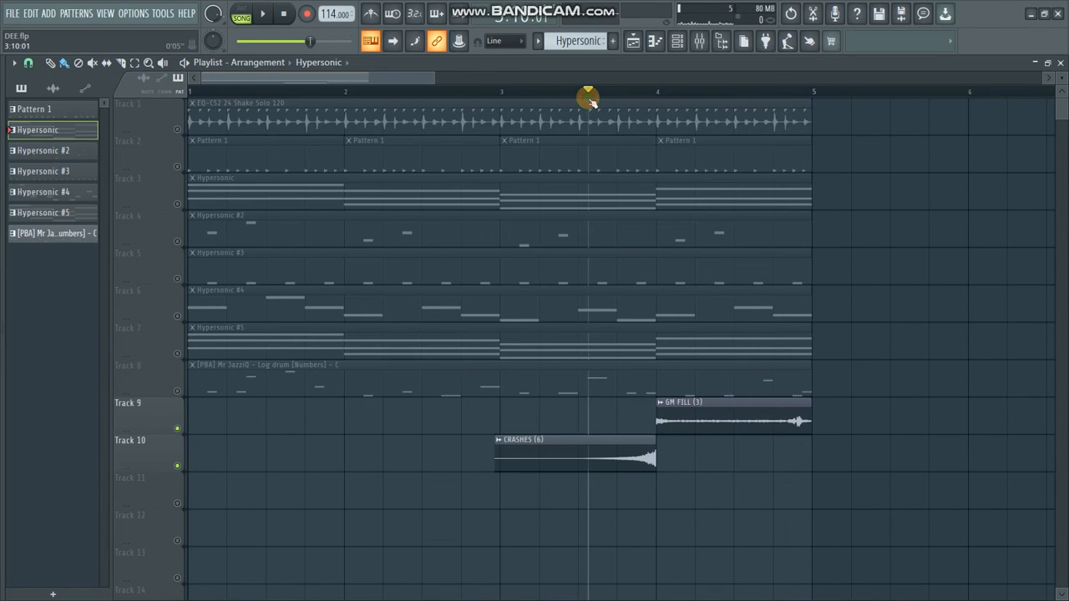
key(space)
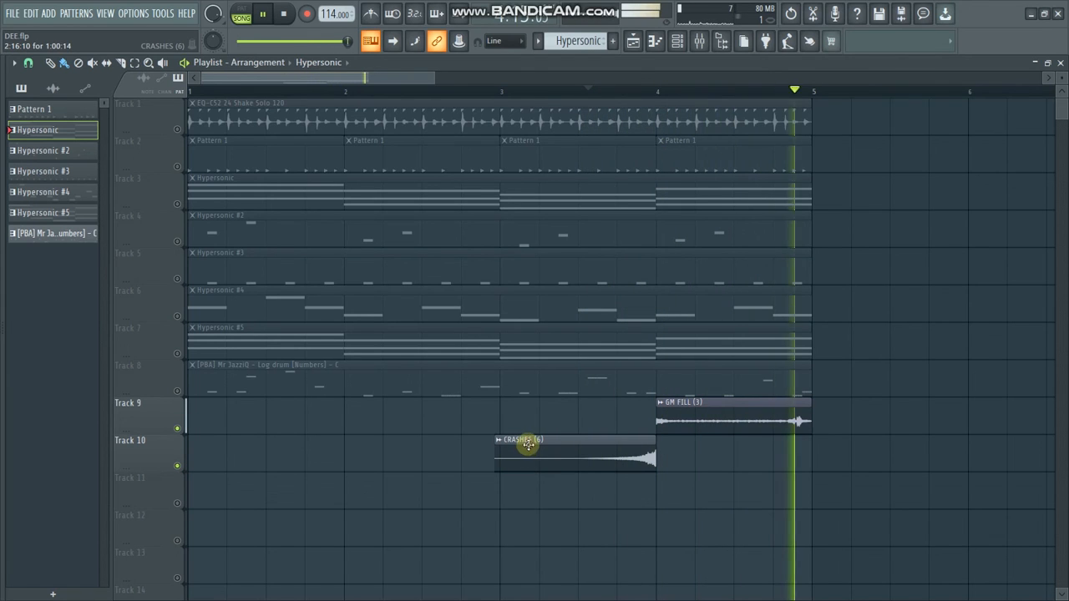
key(space)
Unmute all playlist tracks and play the complete beat from the start
right_click(178, 129)
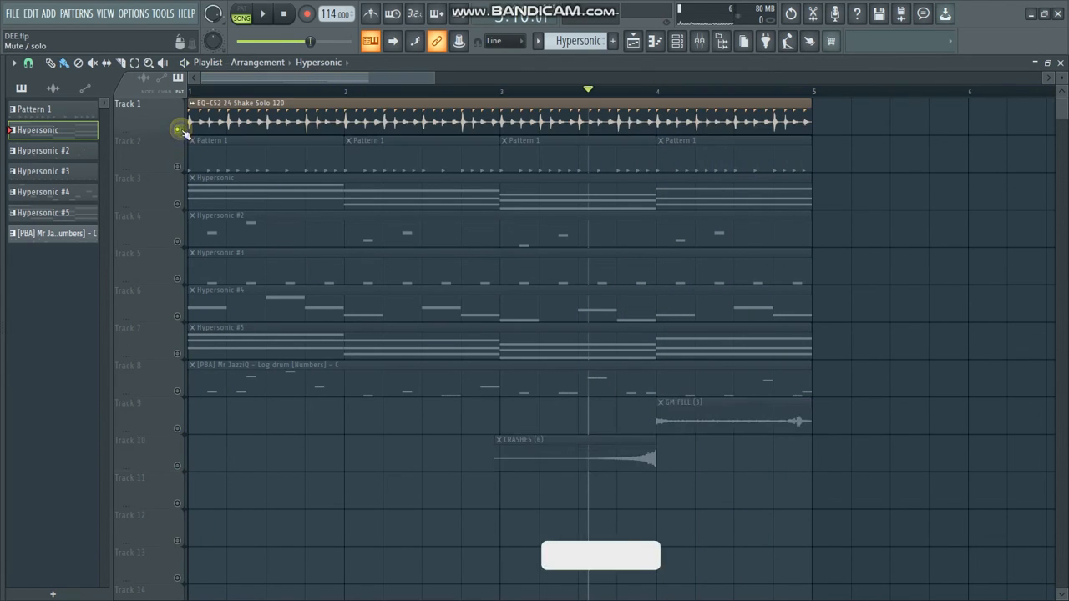
right_click(178, 130)
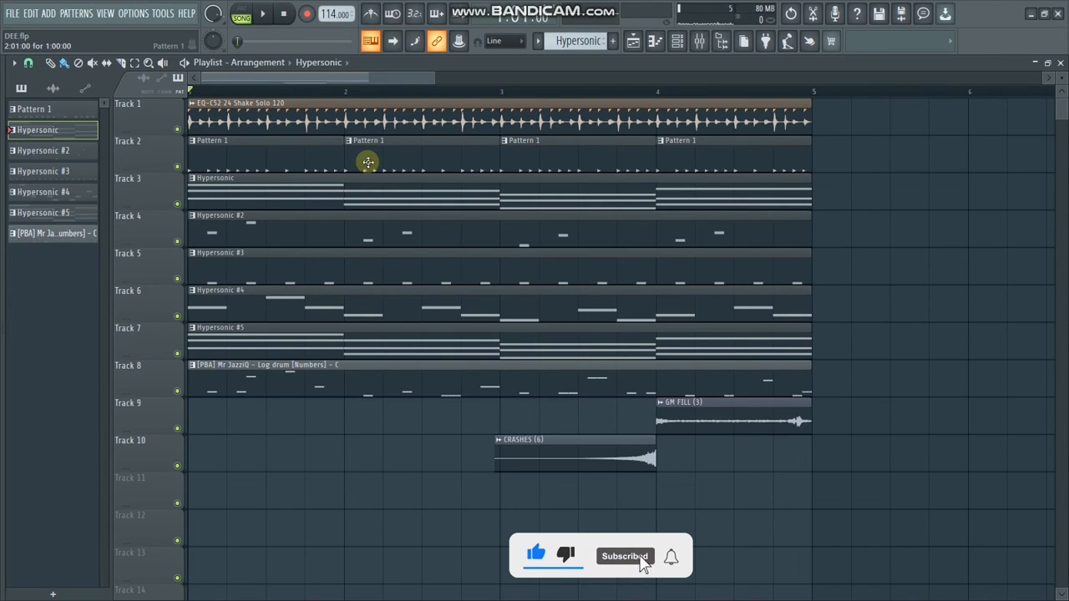
drag(431, 82, 551, 52)
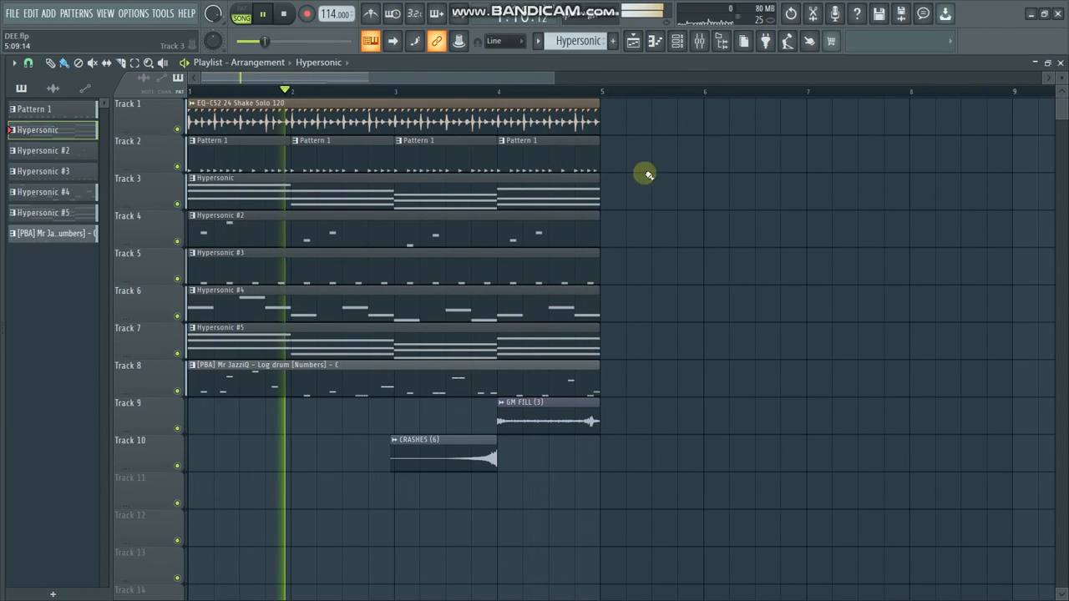
Solo the log drum on Track 8 during playback, and switch the solo to the shaker loop on Track 1
drag(508, 76, 482, 77)
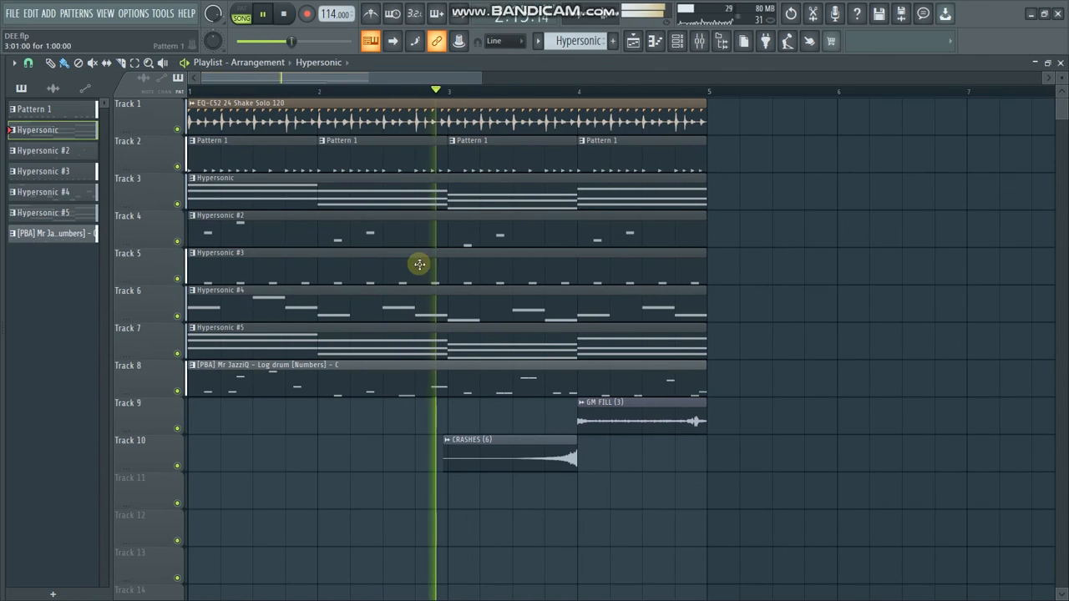
right_click(178, 390)
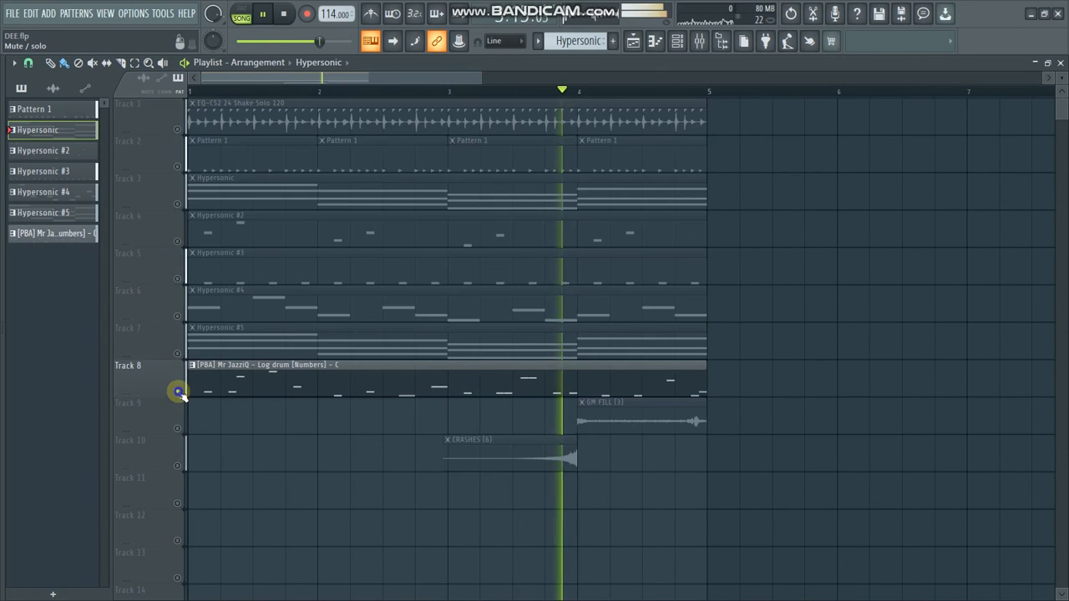
right_click(177, 131)
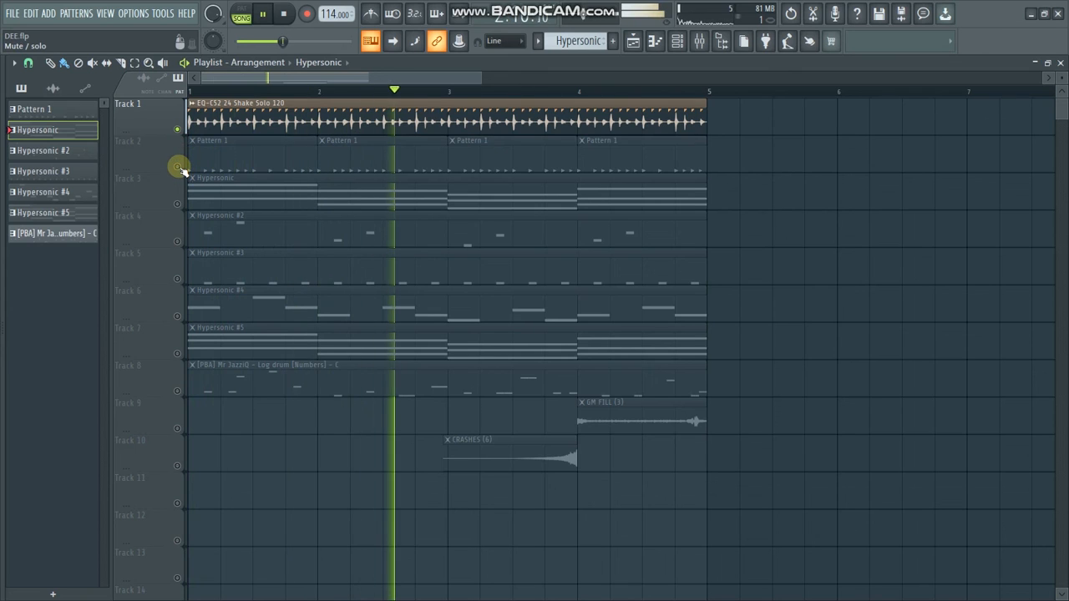
Unmute Track 2 (Pattern 1) and Track 3 (Hypersonic), and play them with the shaker from the start
key(space)
click(178, 166)
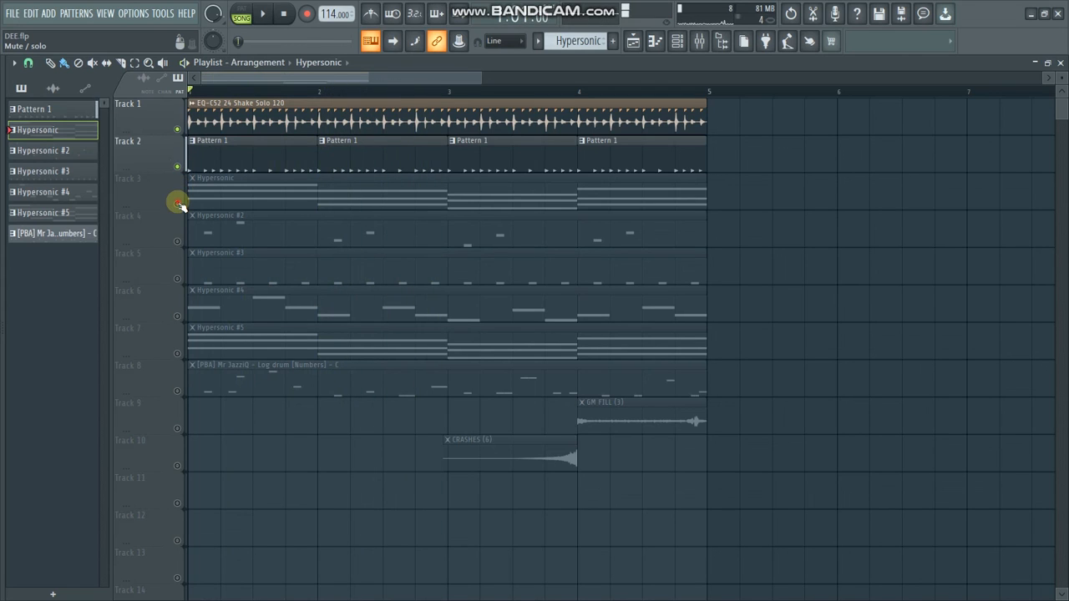
click(178, 204)
key(space)
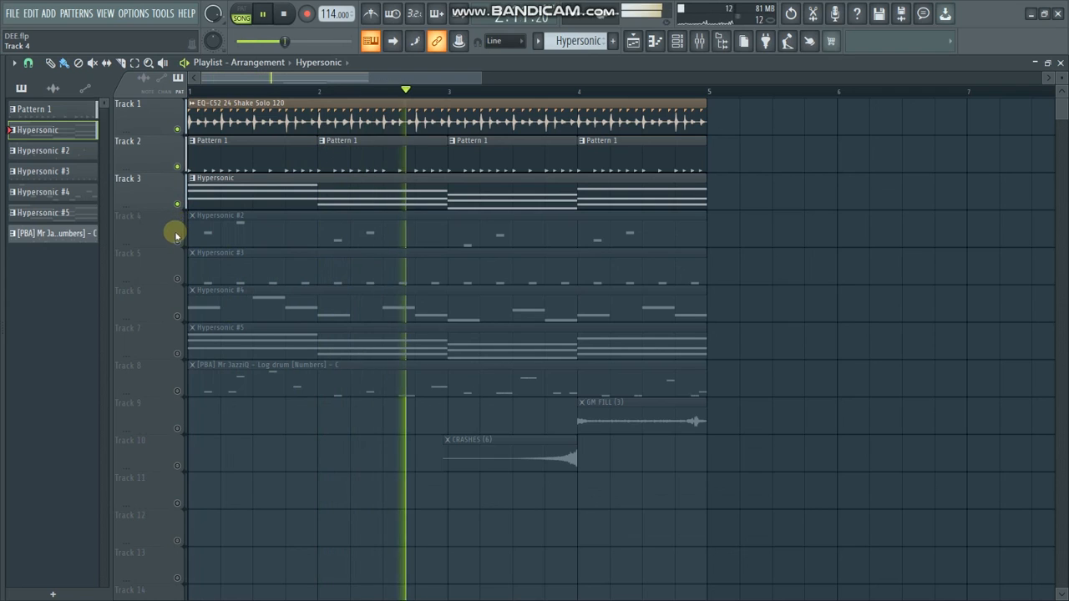
Add Track 4 (Hypersonic #2) and Track 5 (Hypersonic #3) to the mix, restarting playback to audition the layers
click(177, 242)
key(space)
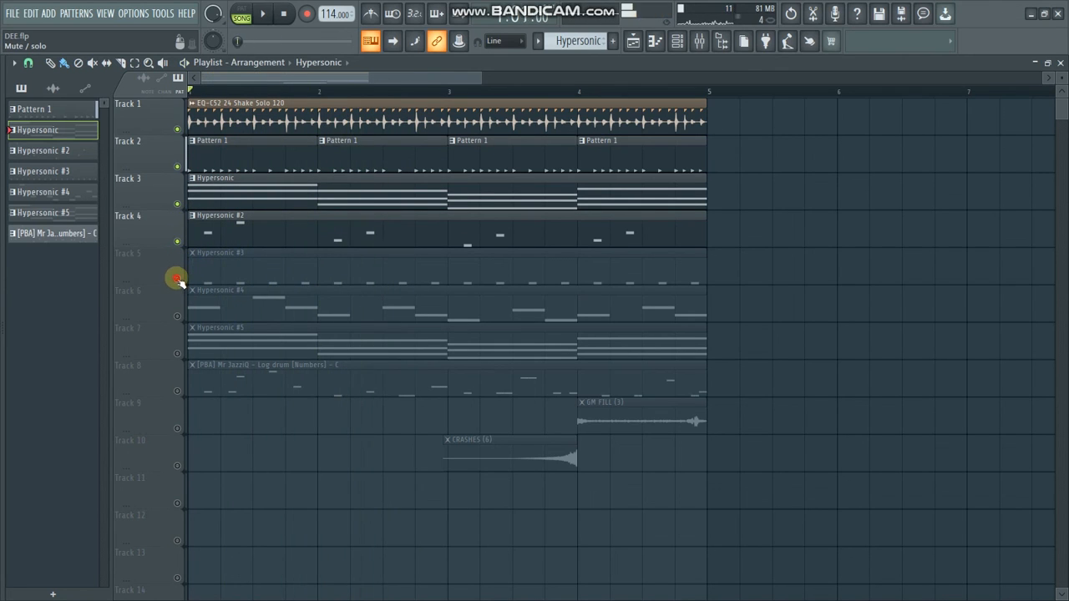
click(177, 279)
key(space)
key(space)
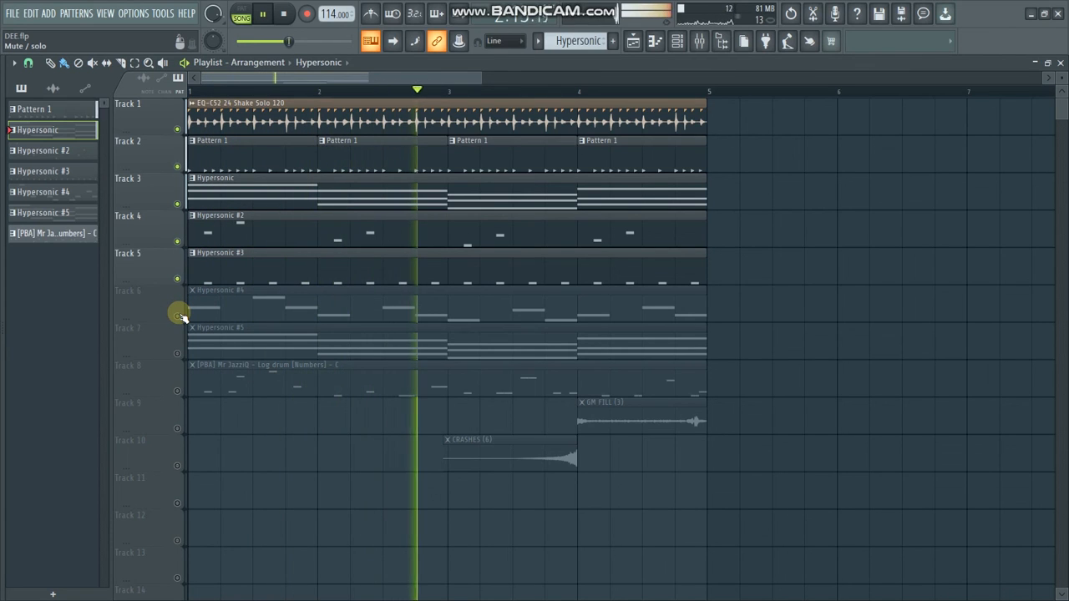
Bring in Track 6 (Hypersonic #4) and Track 7 (Hypersonic #5), replaying the arrangement from the start
click(178, 314)
key(space)
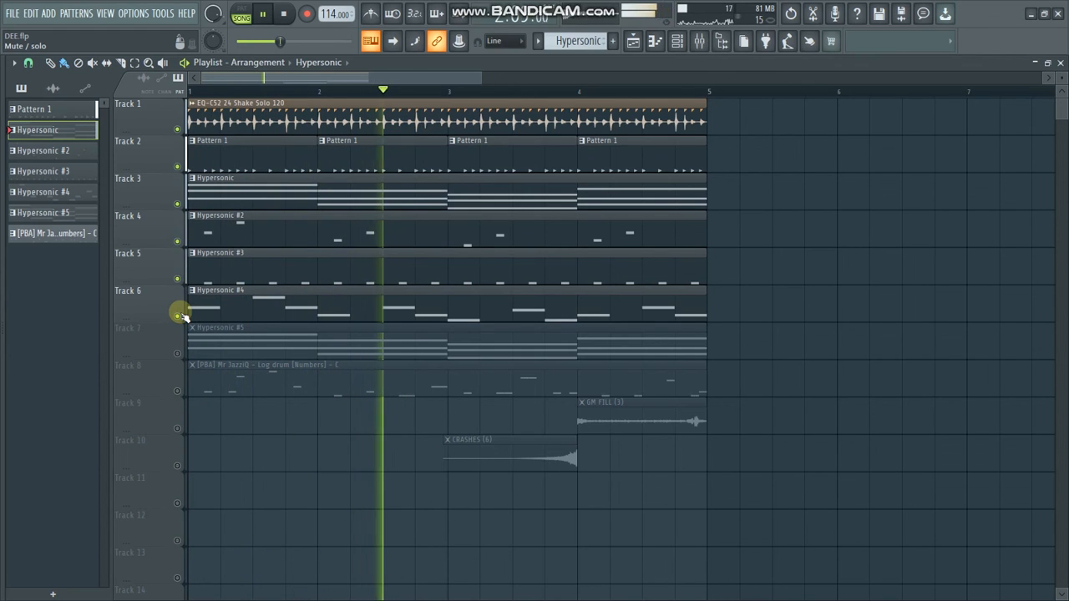
click(177, 349)
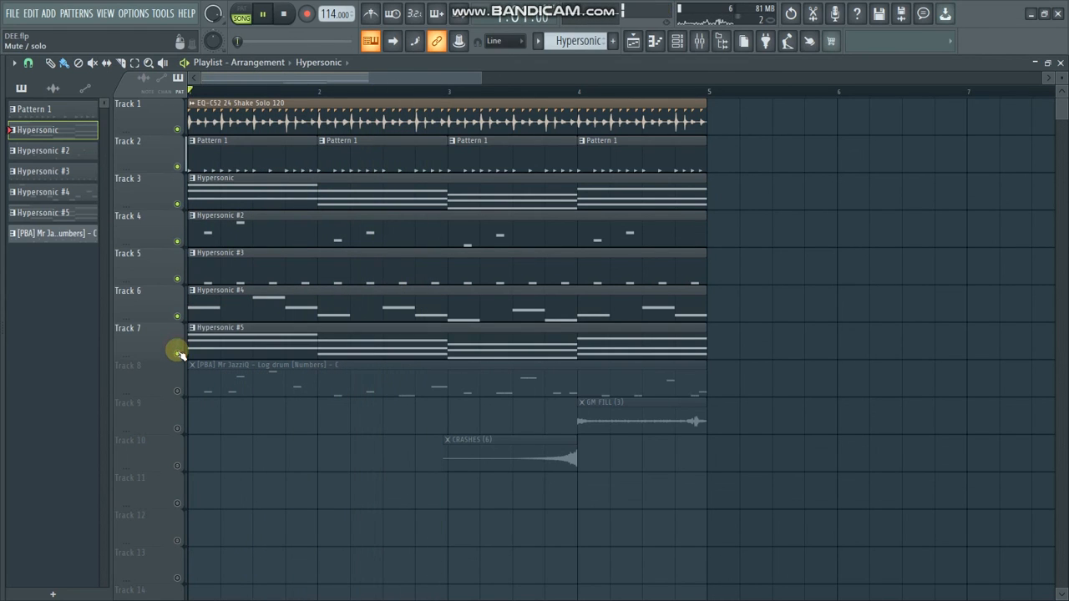
key(space)
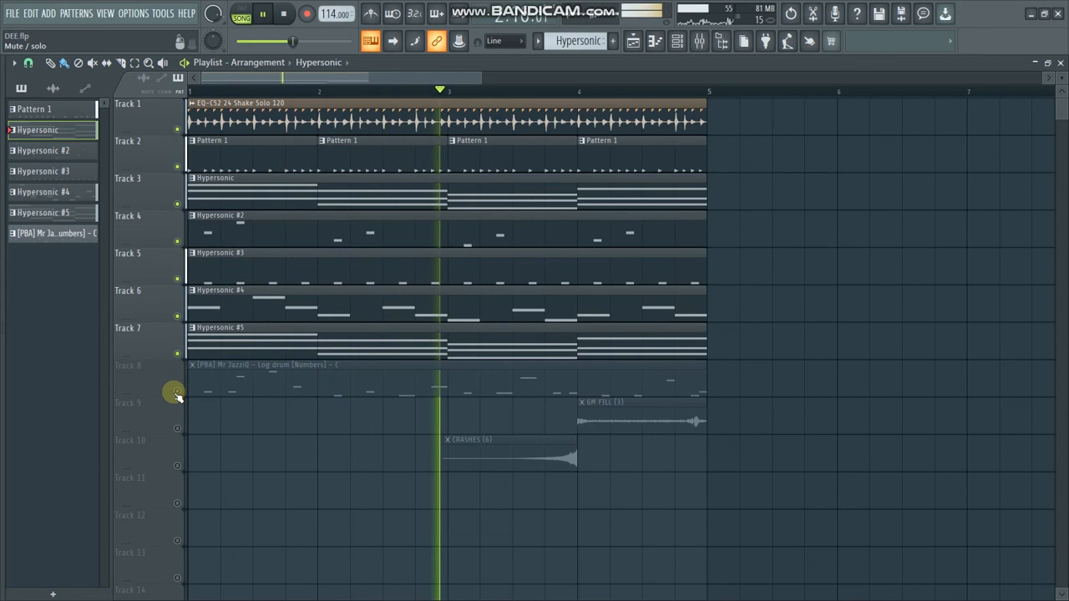
Restart playback and unmute the log drum on Track 8 and the GM FILL on Track 9
key(space)
click(177, 390)
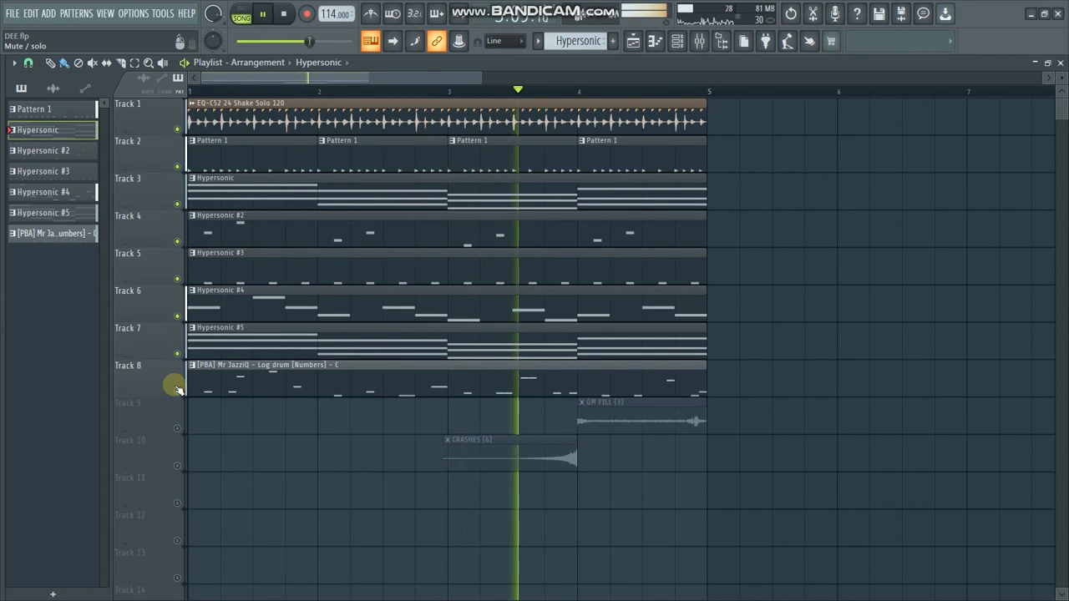
click(177, 429)
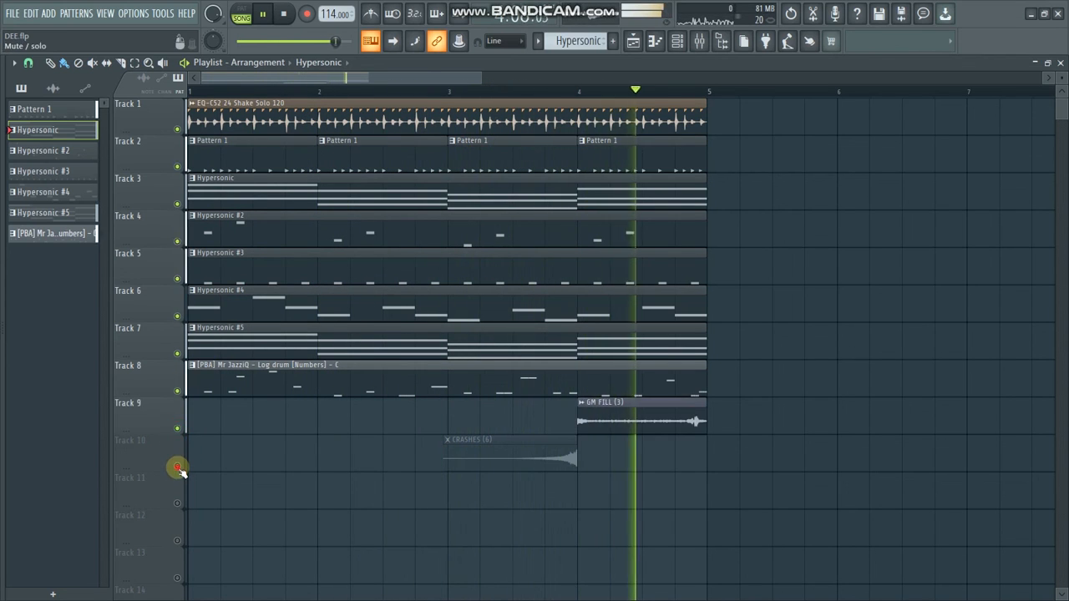